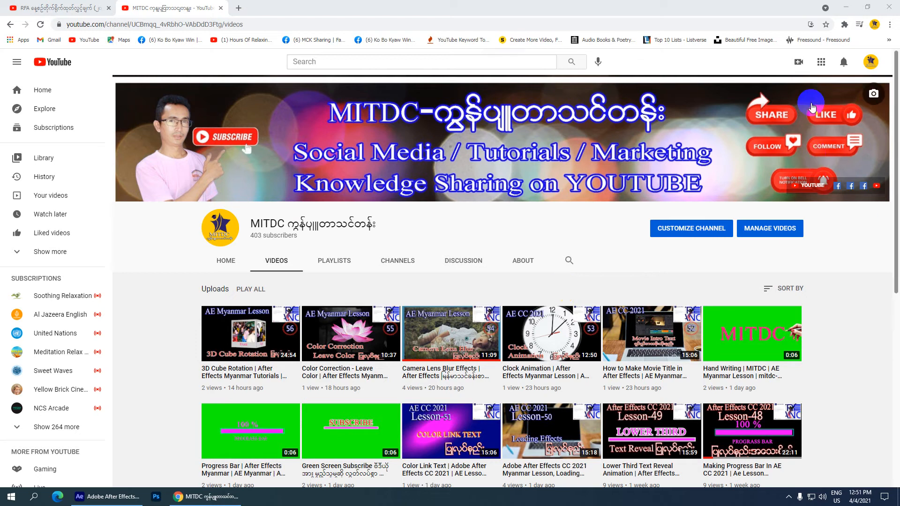
Switch to After Effects and preview the Intro Text composition from its start.
click(847, 7)
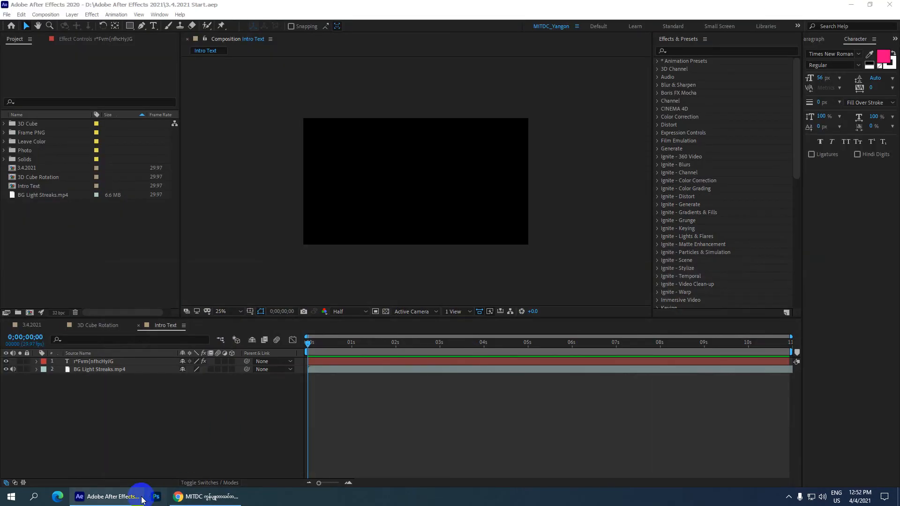
mouse_move(142, 498)
click(126, 421)
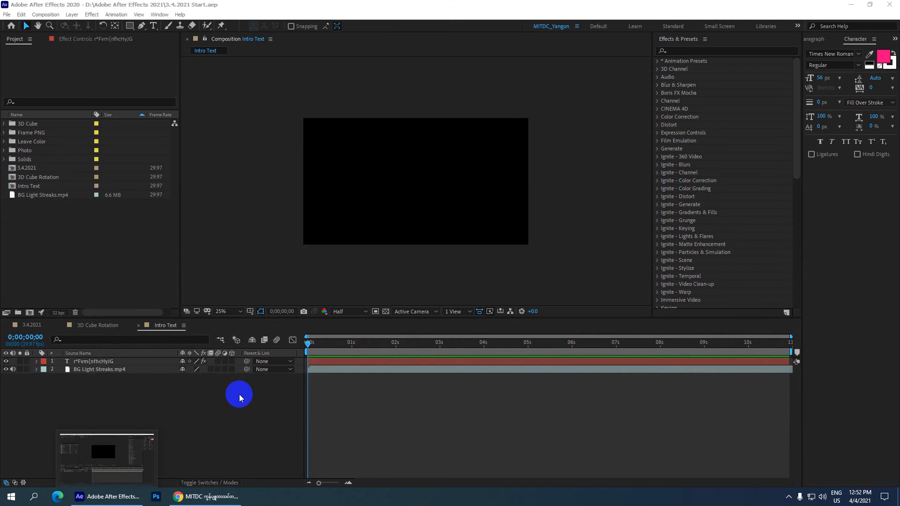
click(308, 344)
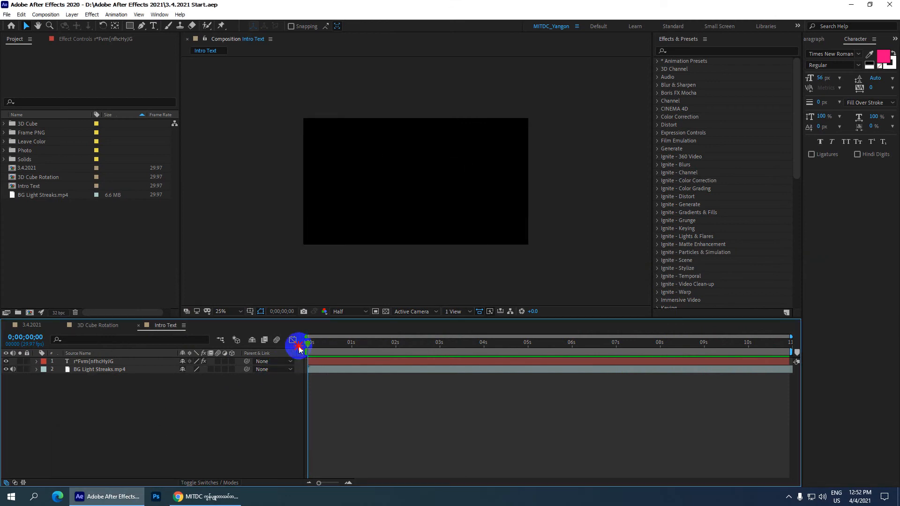
key(space)
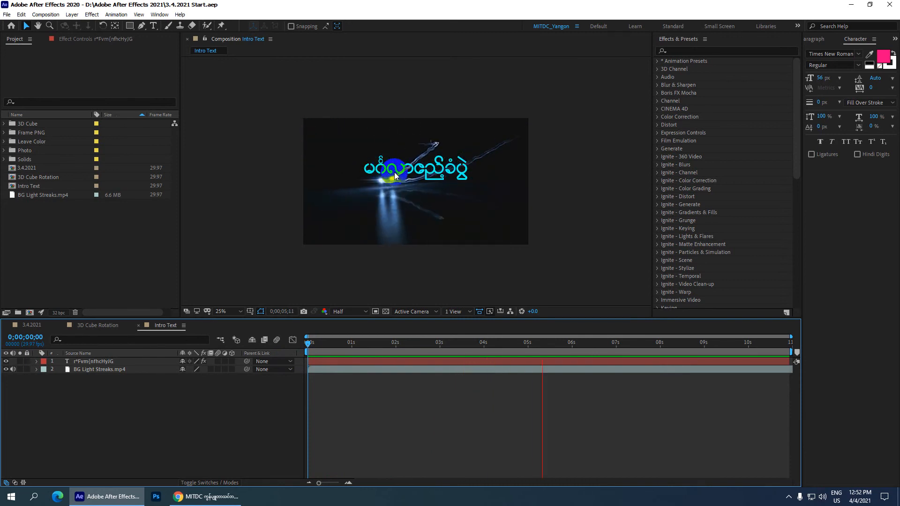
key(space)
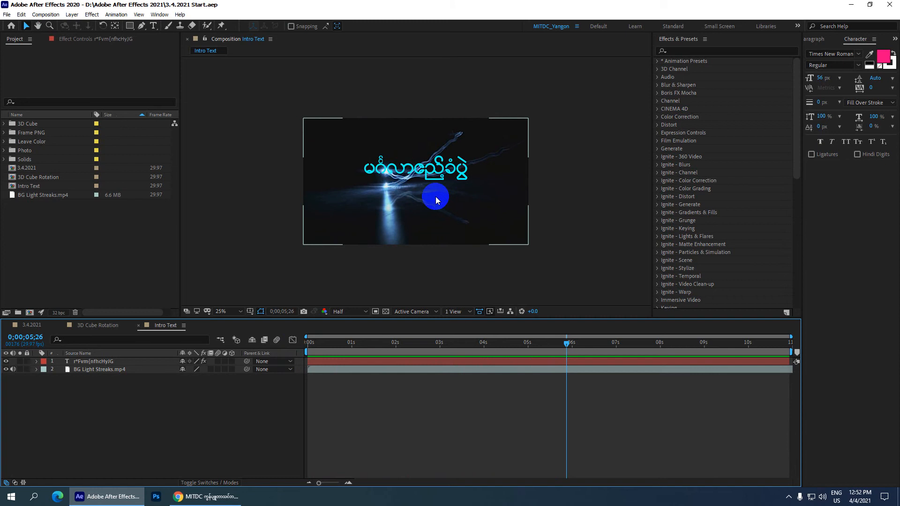
Replay the Intro Text composition from its start and examine the animated title over the light streaks up close.
click(381, 168)
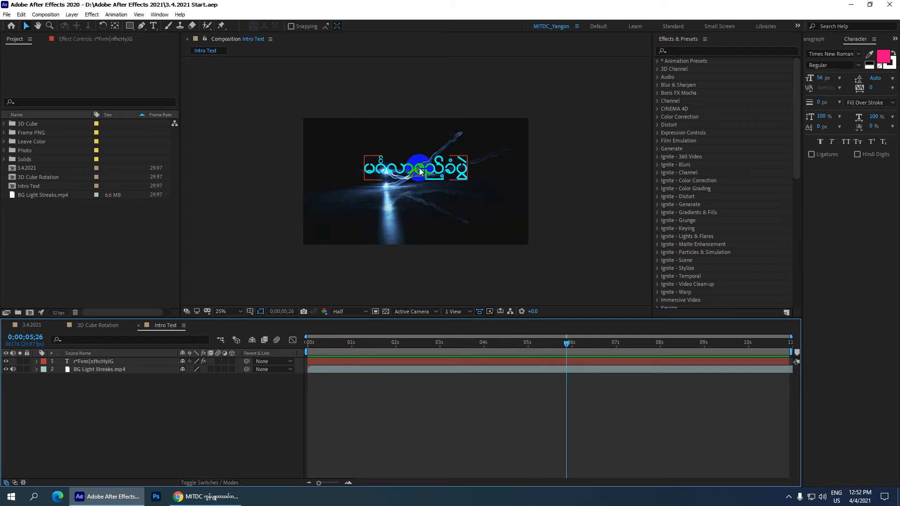
click(421, 136)
click(286, 425)
drag(567, 346, 275, 363)
key(space)
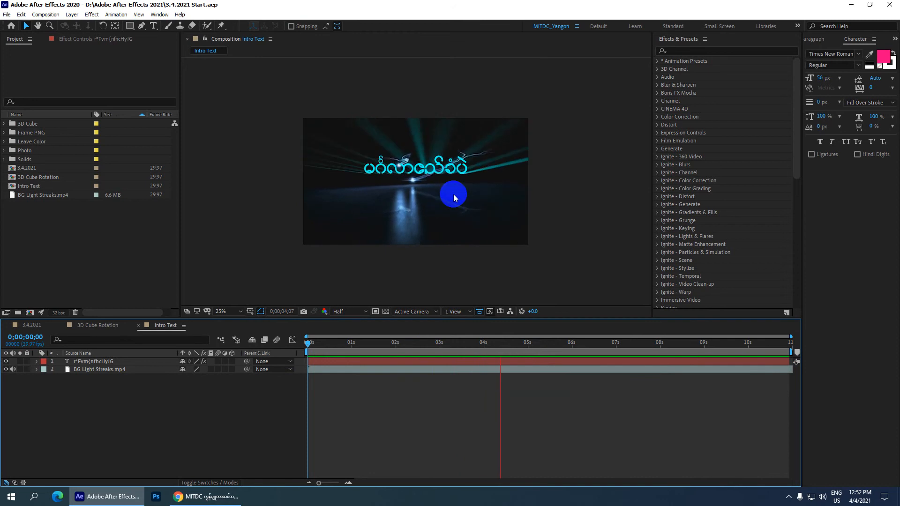
key(space)
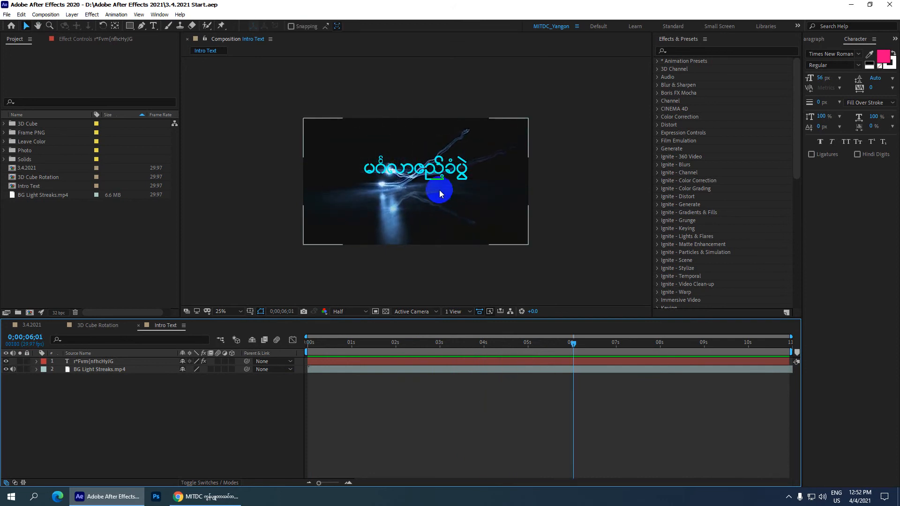
key(period)
key(period)
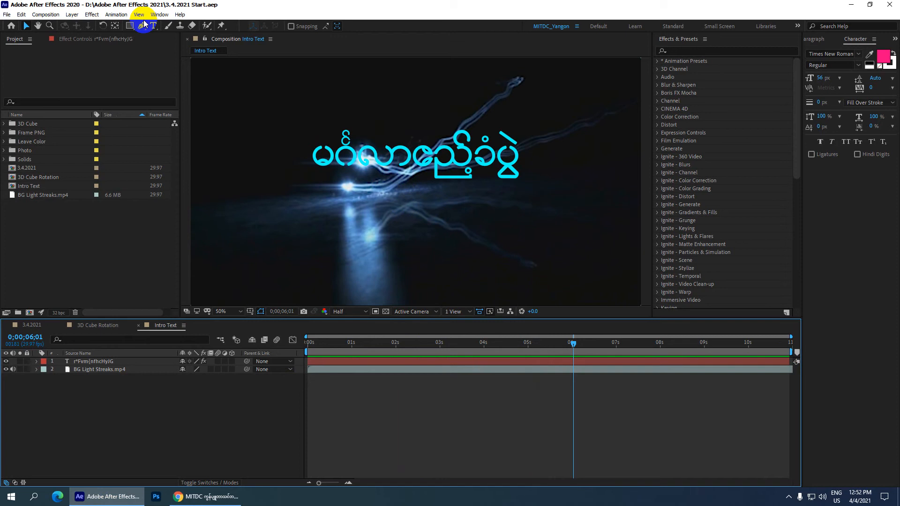
Start a new composition and name it Wedding Intro.
click(50, 13)
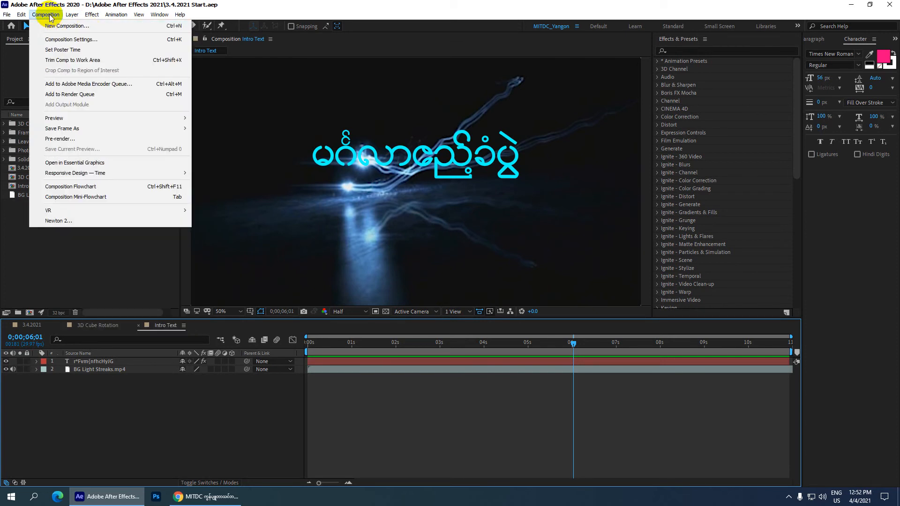
click(96, 25)
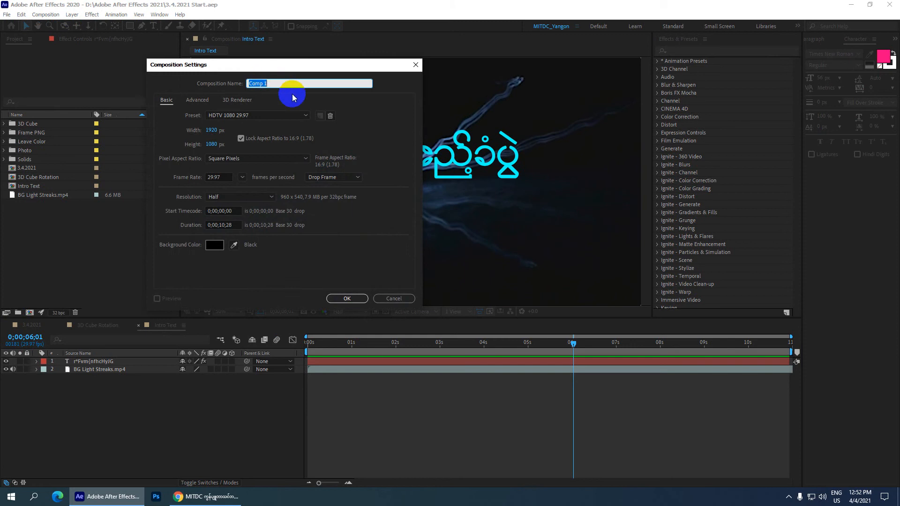
text(Wedding Intro)
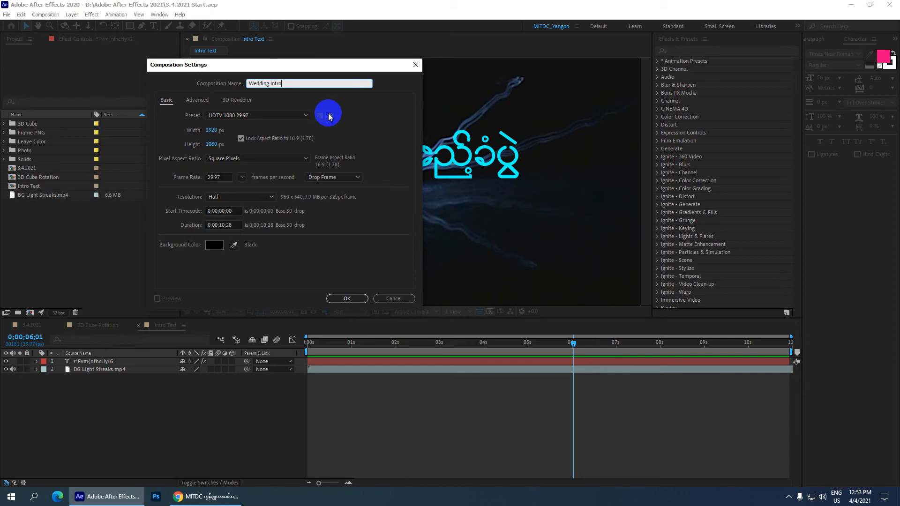
Set the new composition's resolution to Full and create it.
click(226, 225)
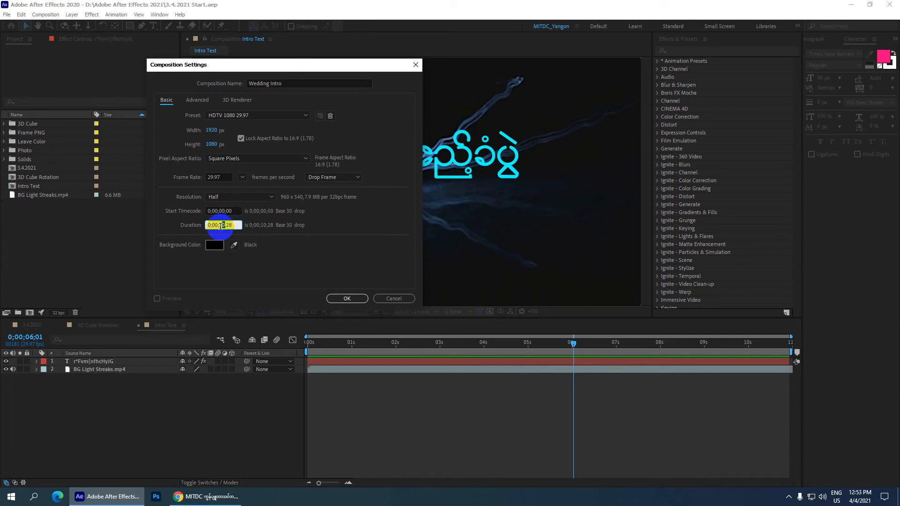
click(233, 199)
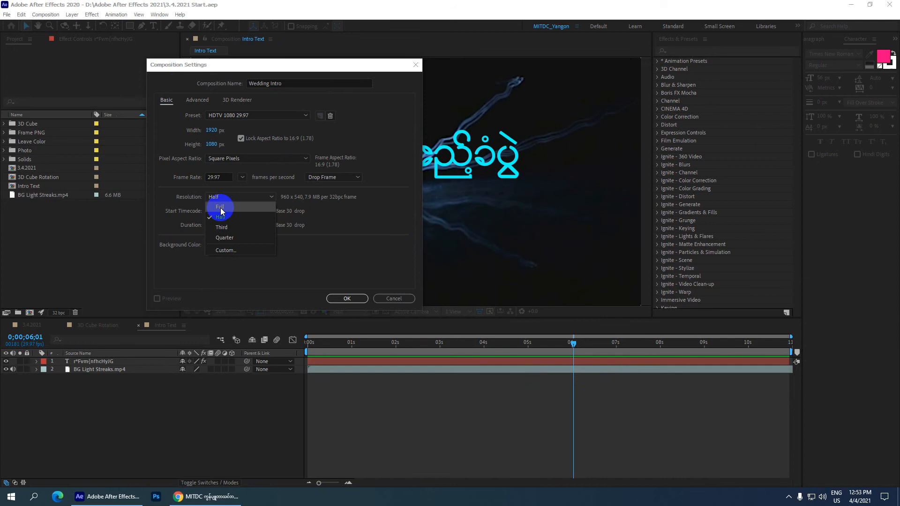
click(220, 208)
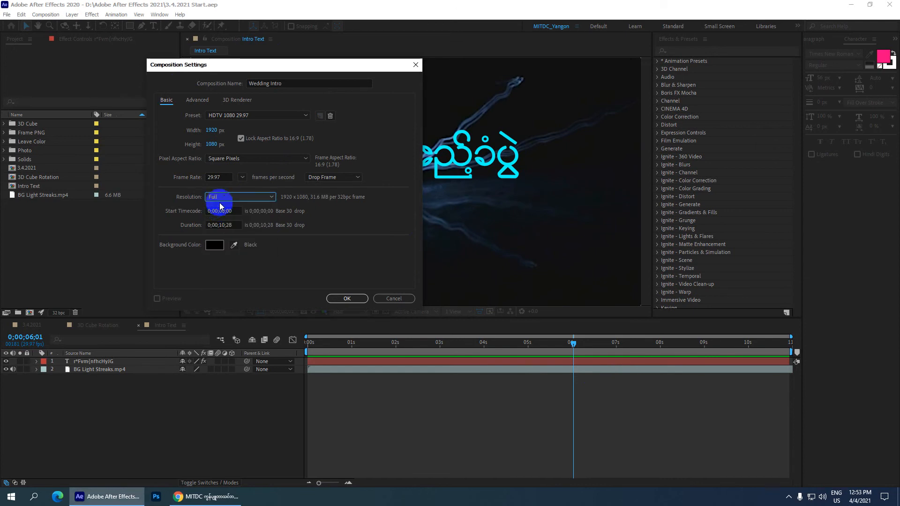
click(222, 199)
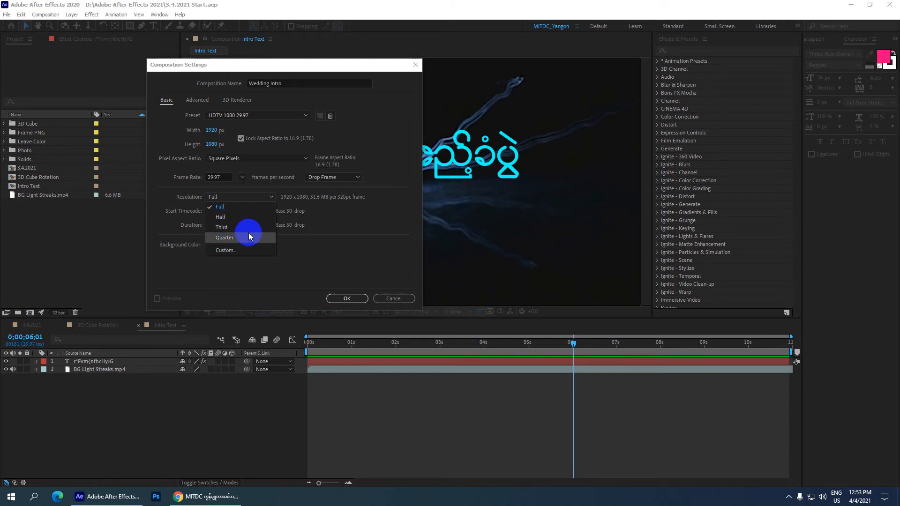
click(217, 207)
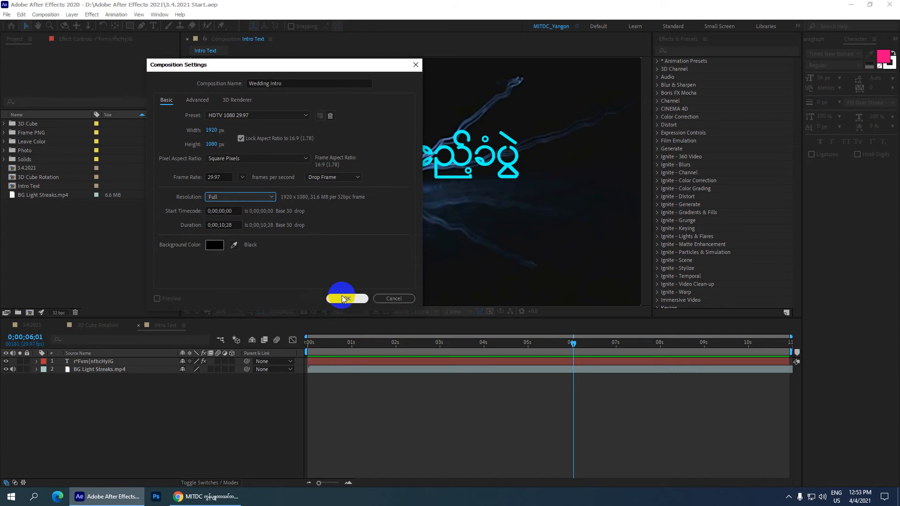
click(345, 298)
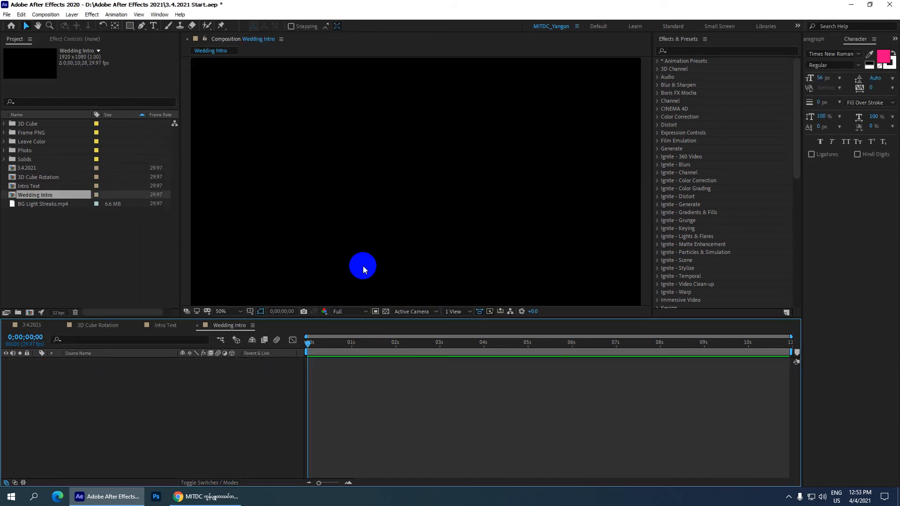
Add BG Light Streaks.mp4 as a layer in the Wedding Intro composition and view it at 0;00;02;20.
key(comma)
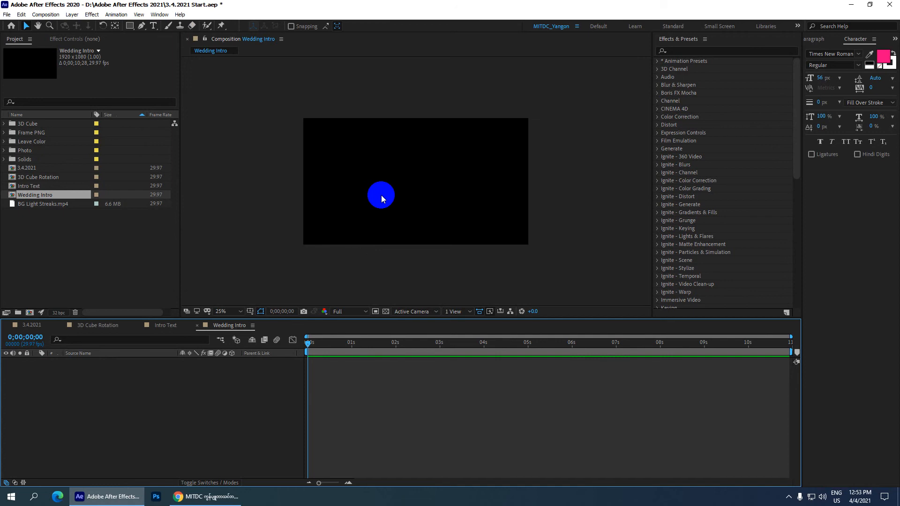
click(39, 205)
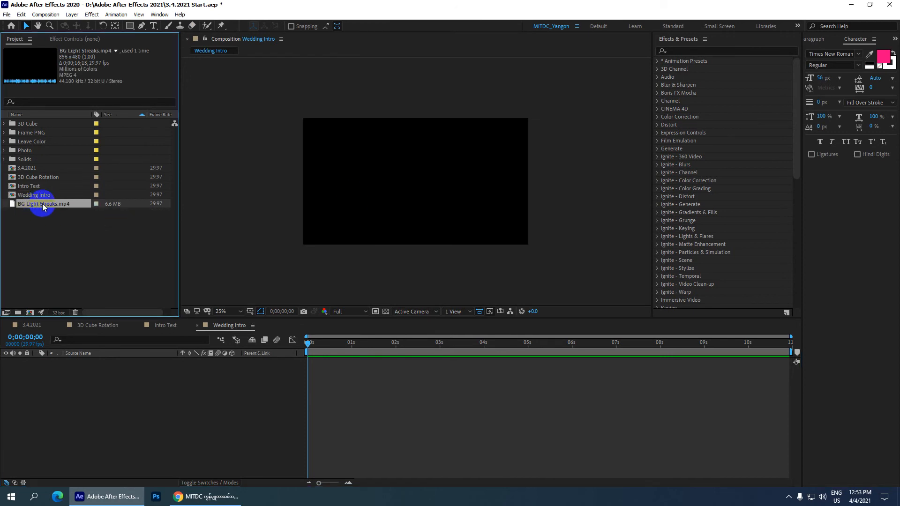
mouse_move(43, 207)
mouse_down()
mouse_move(36, 203)
mouse_move(105, 394)
mouse_move(97, 442)
mouse_up()
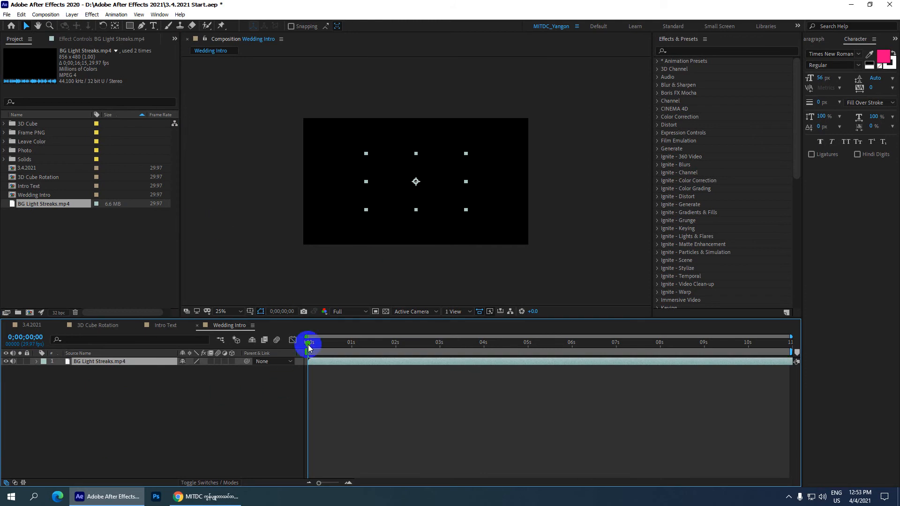
drag(307, 342, 421, 338)
key(slash)
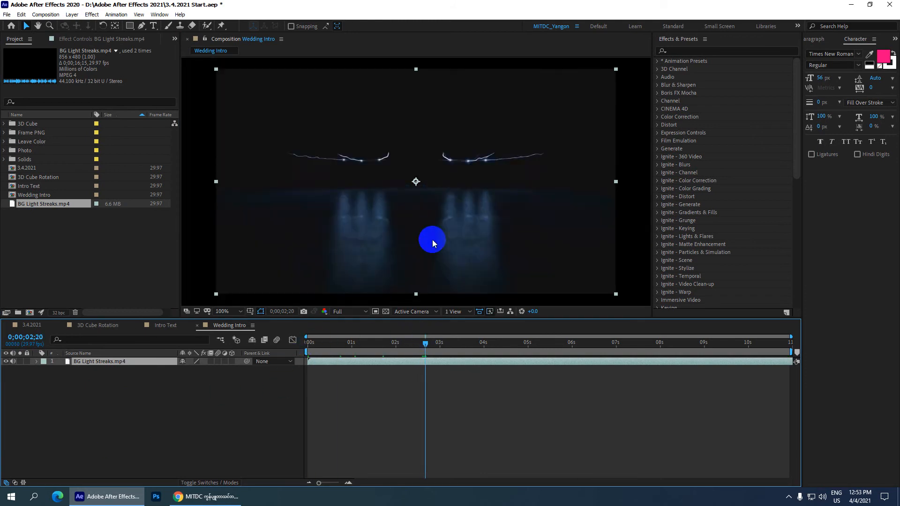
scroll(429, 198, down, 2)
key(comma)
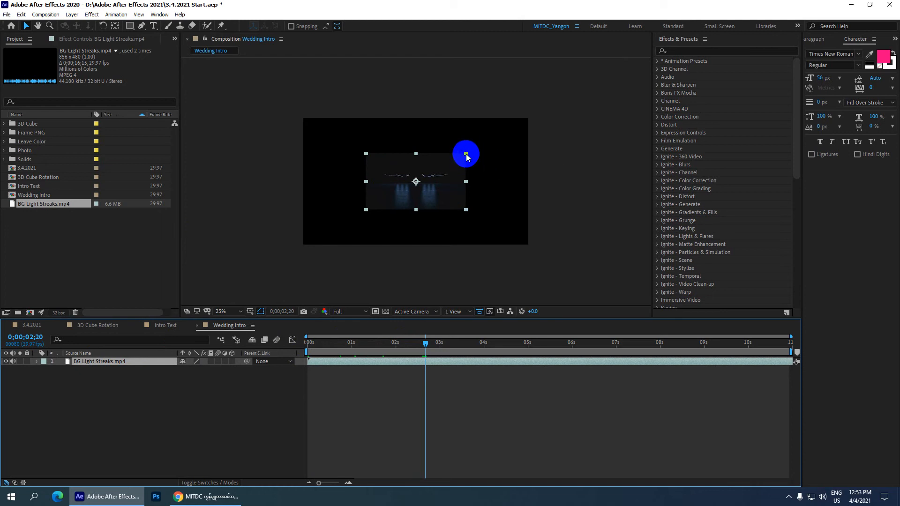
Try enlarging the BG Light Streaks layer directly in the composition view to fill the frame.
drag(466, 155, 569, 120)
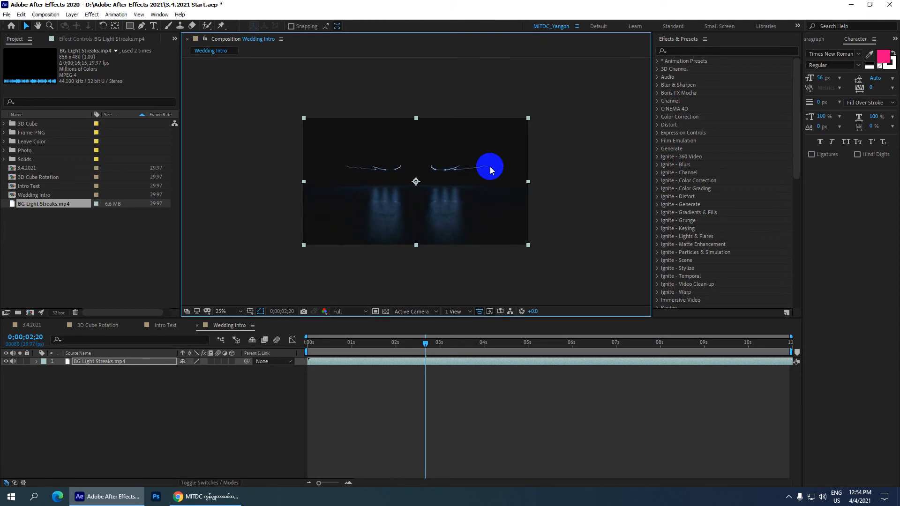
key(ctrl+z)
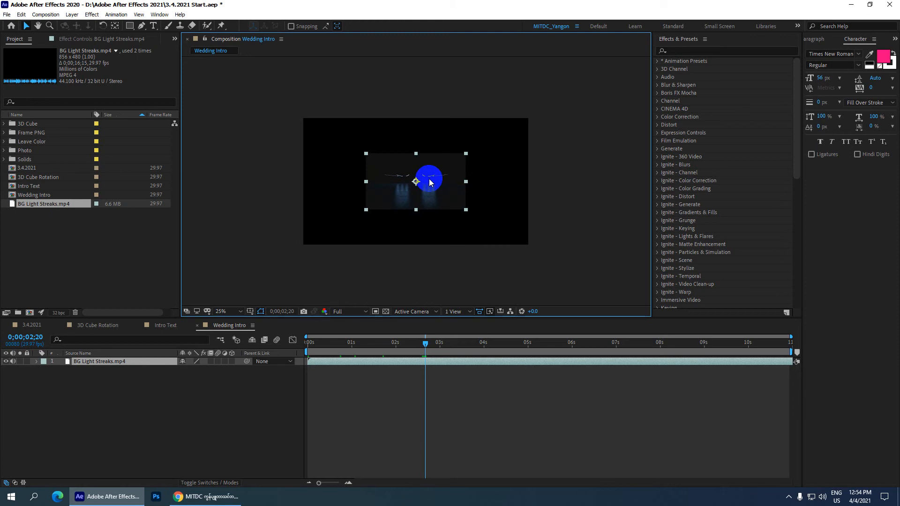
key(ctrl+shift+z)
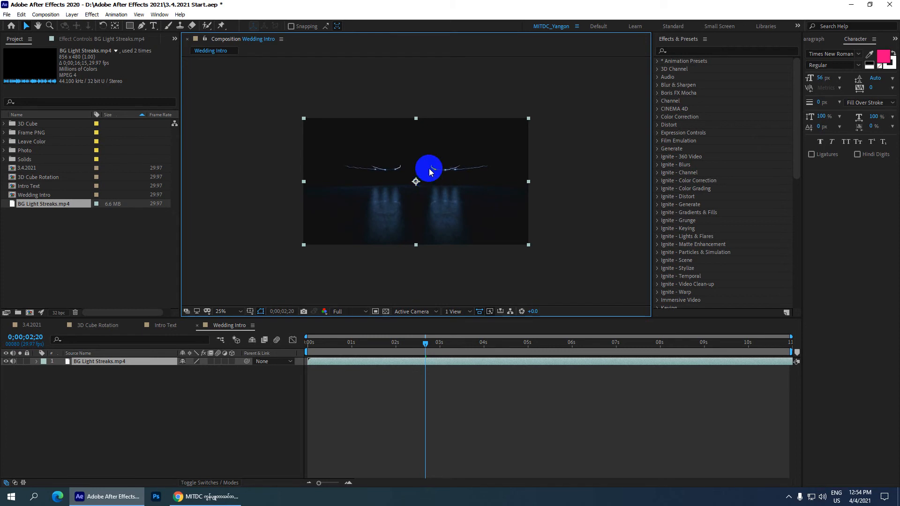
key(ctrl+z)
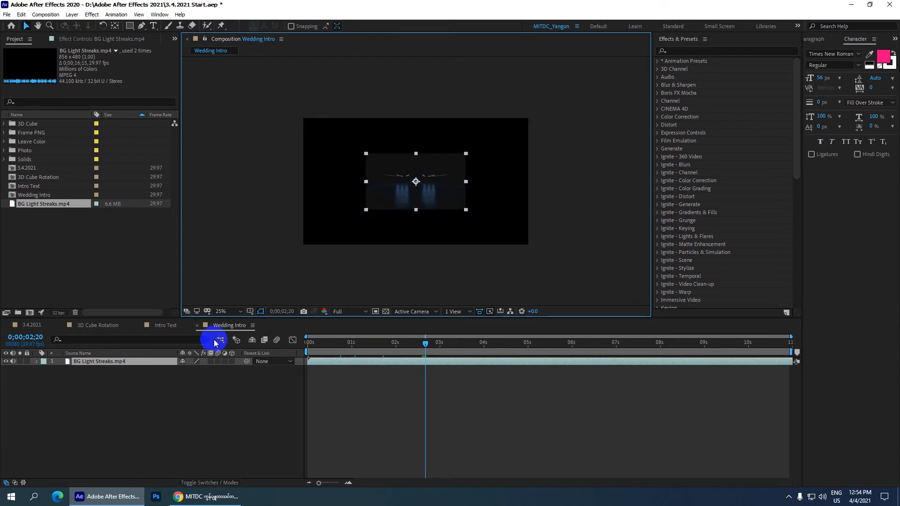
Try a Scale of 229% on the BG Light Streaks layer, and undo the change.
key(s)
drag(194, 369, 261, 366)
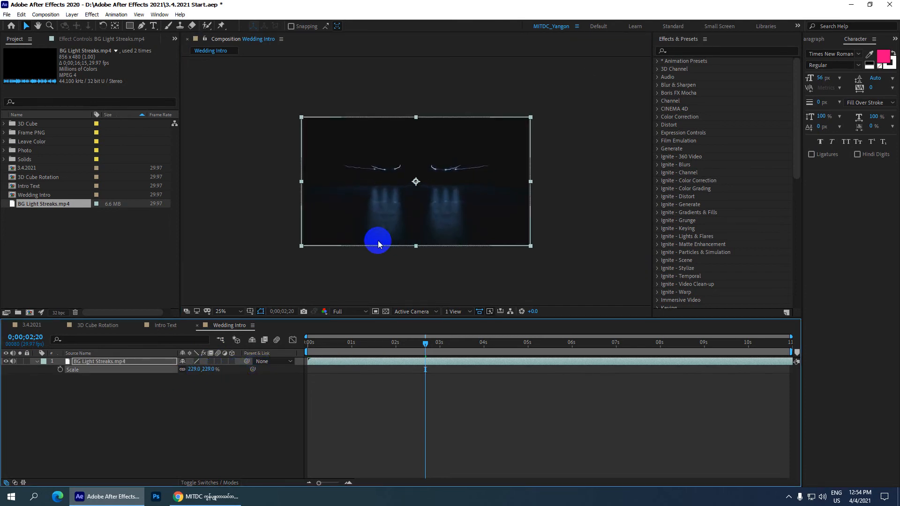
key(ctrl+z)
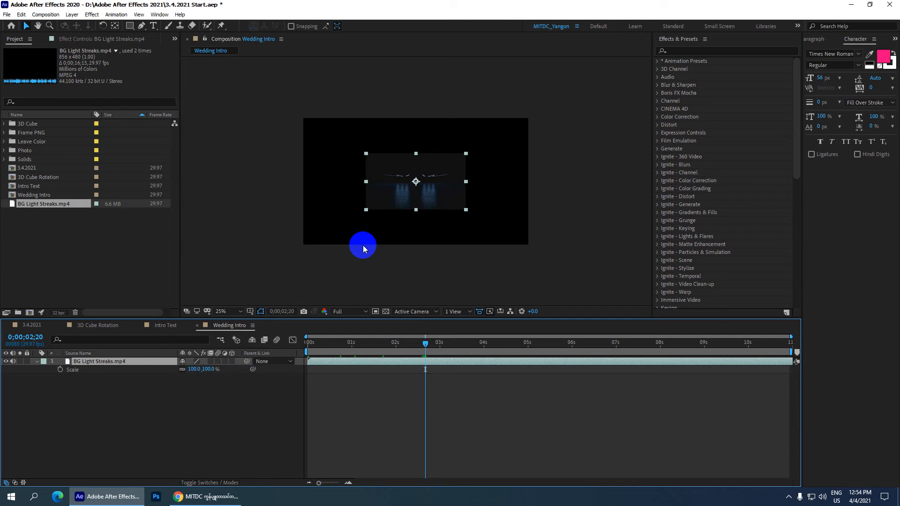
Fit the BG Light Streaks layer to the frame at 225.2, 225.0% scale and save the project with the playhead at the start.
key(ctrl+shift+z)
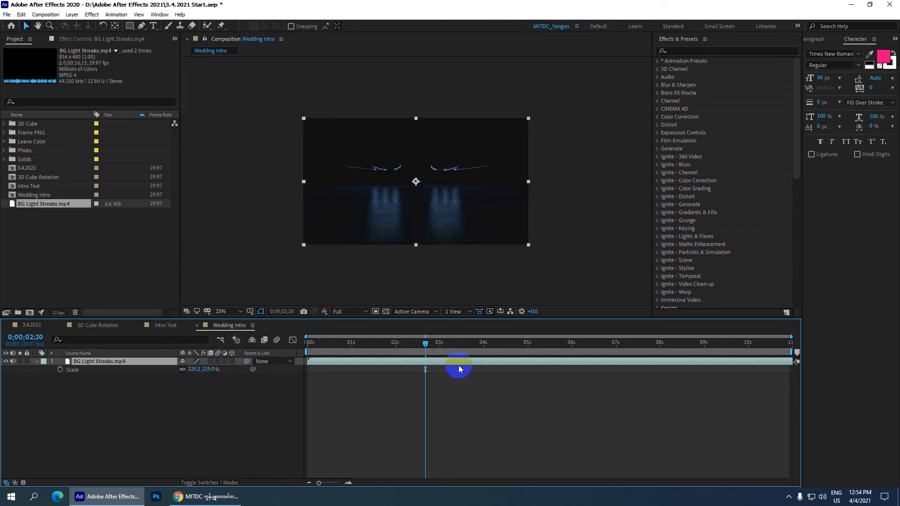
drag(423, 345, 283, 339)
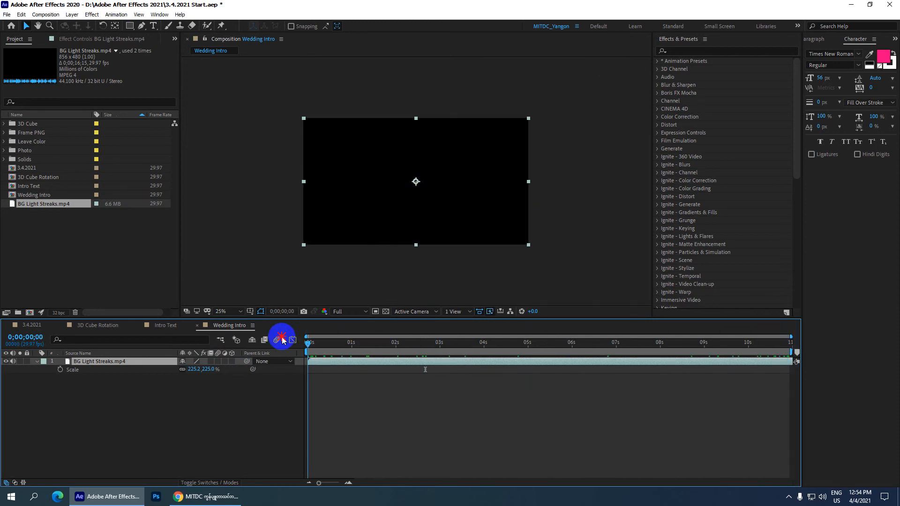
key(ctrl+s)
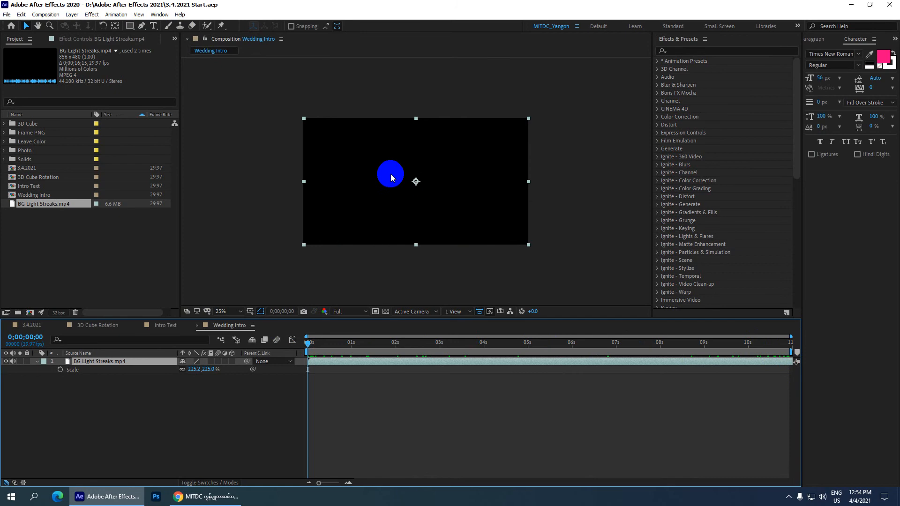
Set the composition's preview resolution to Half.
scroll(397, 197, up, 2)
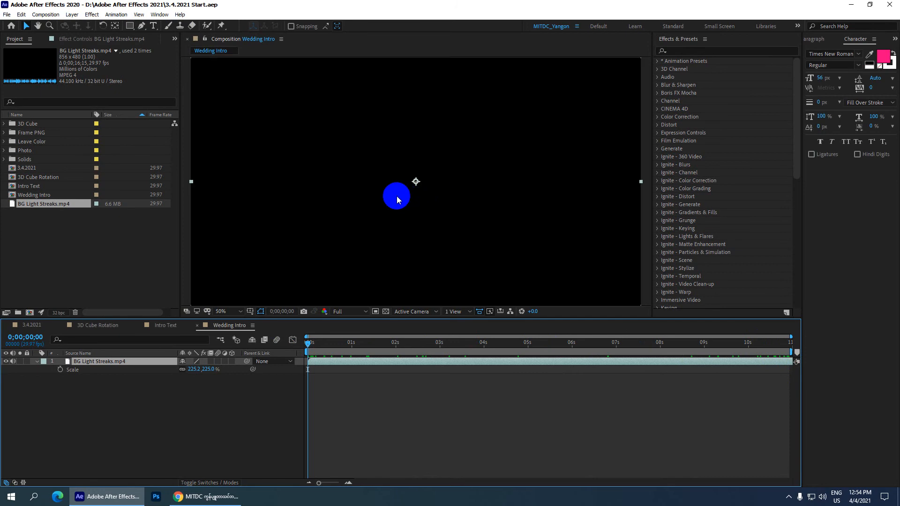
scroll(352, 297, down, 2)
click(354, 312)
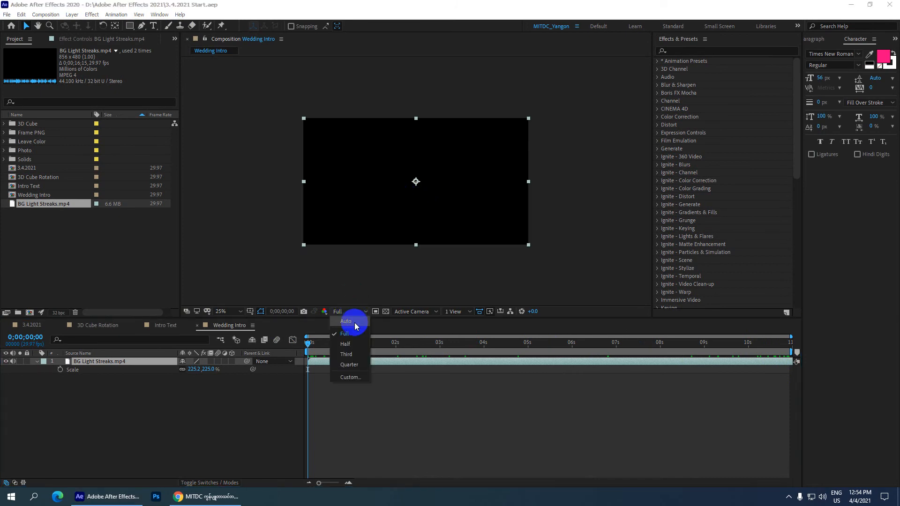
click(352, 334)
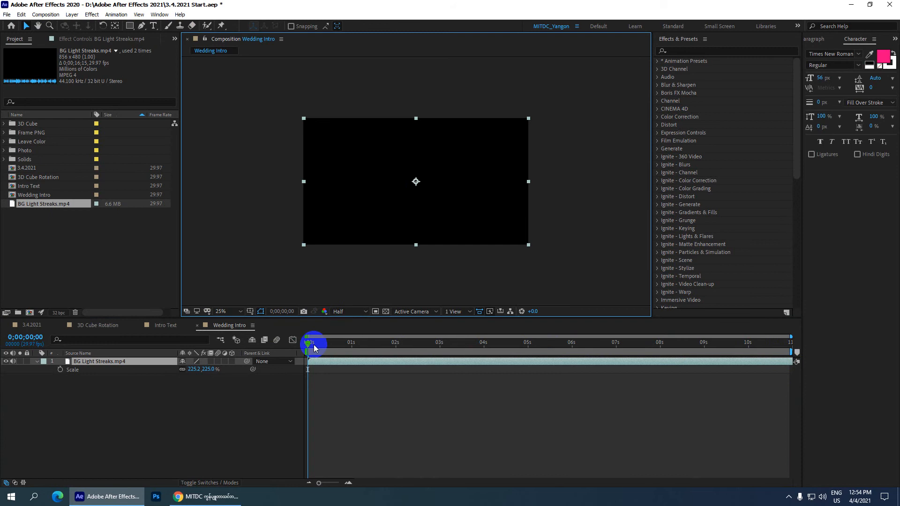
Scrub the Wedding Intro background to 0;00;02;13 and look at the title in the Intro Text composition for reference.
drag(309, 340, 397, 342)
drag(723, 327, 287, 390)
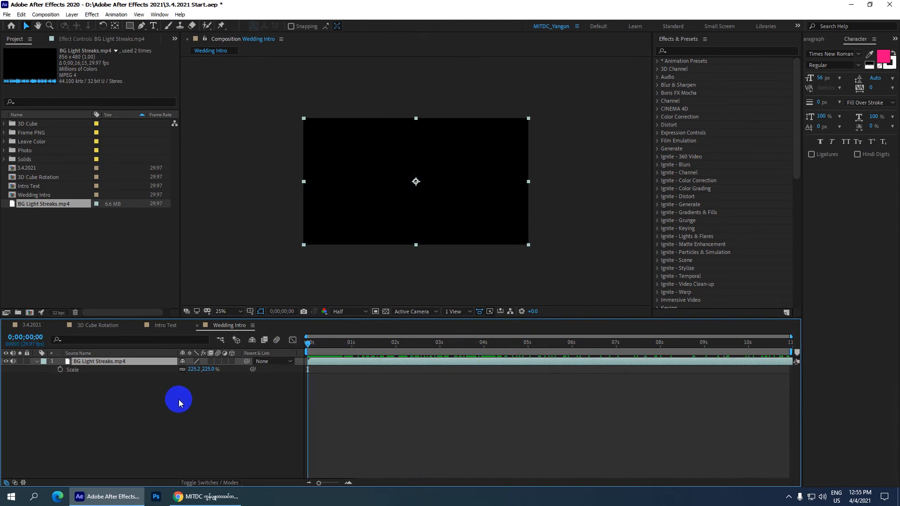
drag(309, 345, 417, 341)
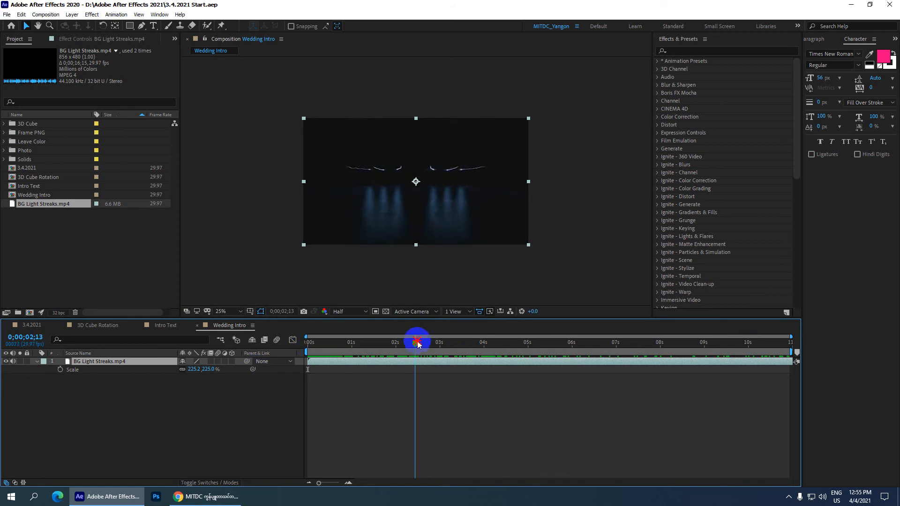
click(166, 325)
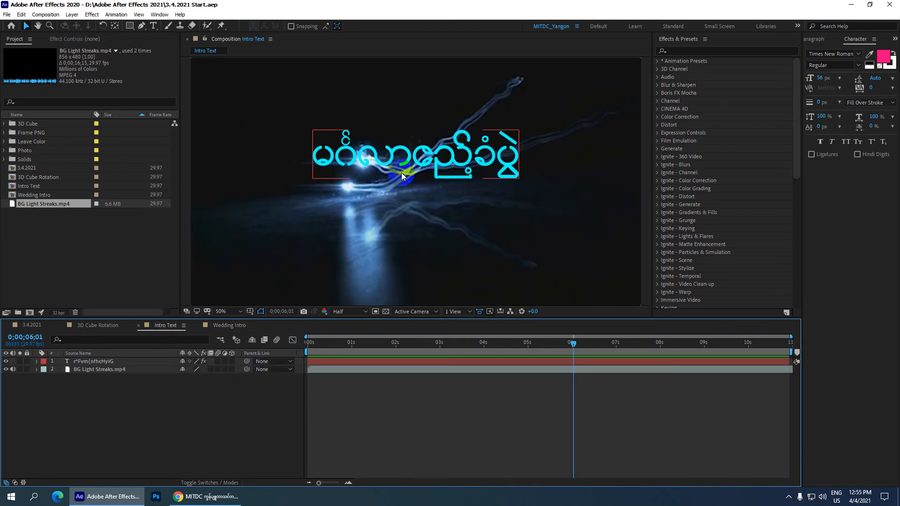
click(228, 325)
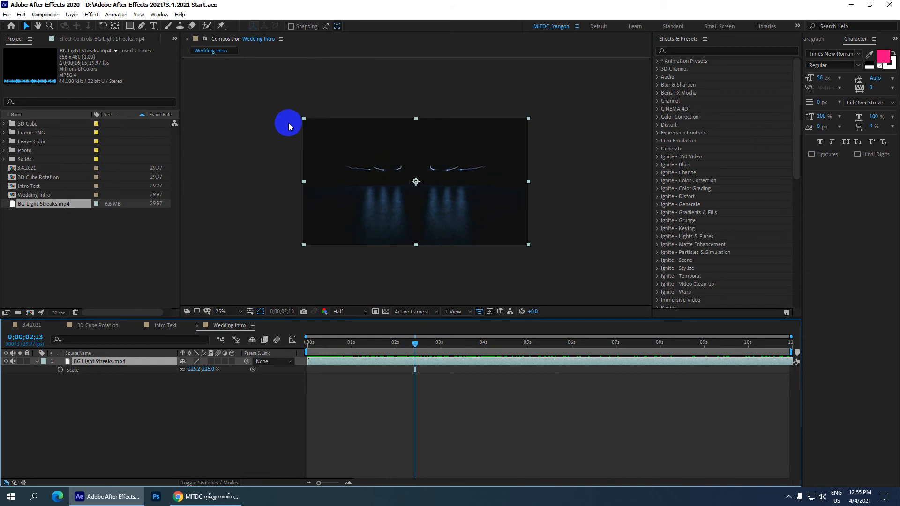
Start a new point text layer in the Wedding Intro composition with a font size of 150 px.
key(ctrl+t)
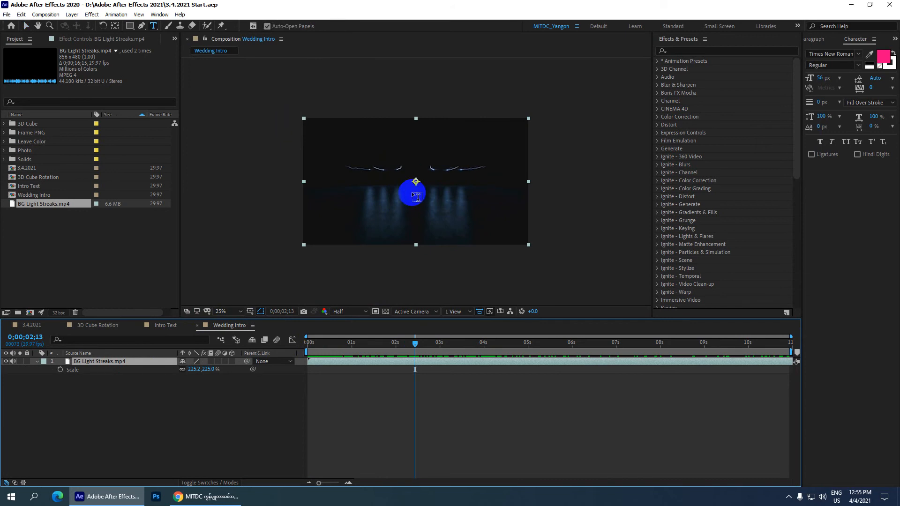
click(385, 171)
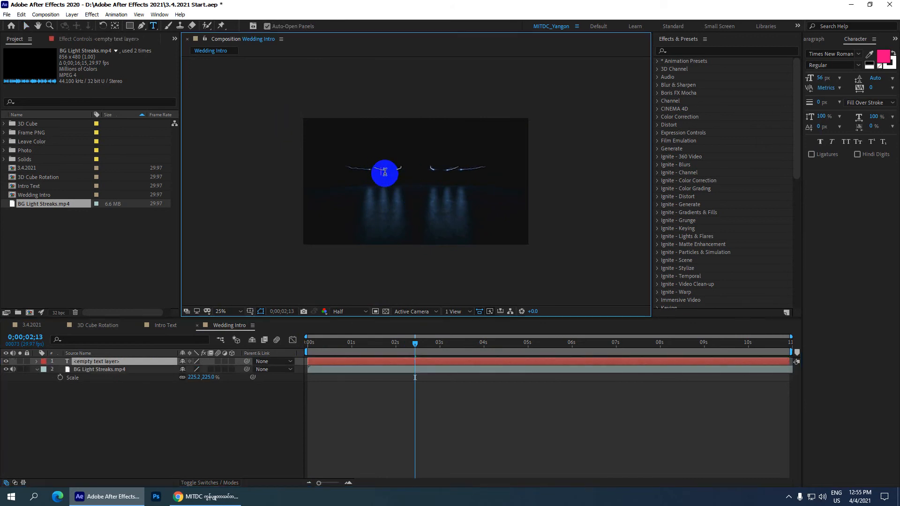
click(821, 78)
text(150)
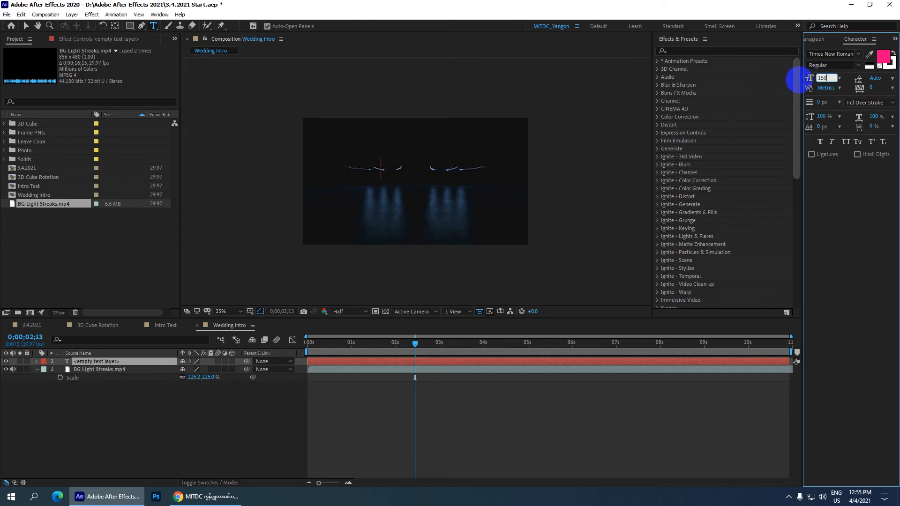
key(Return)
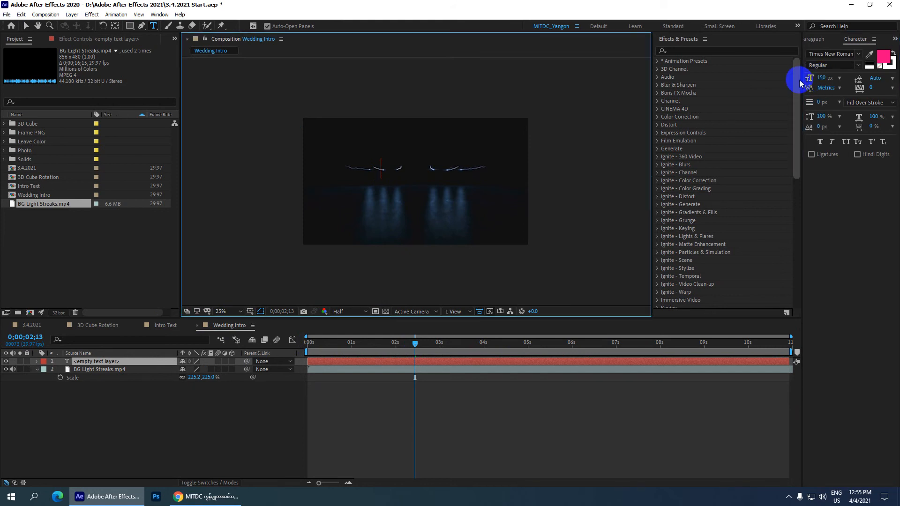
Search the fonts for "yam" and set the empty text layer's font to YAMIN A 001.
click(822, 55)
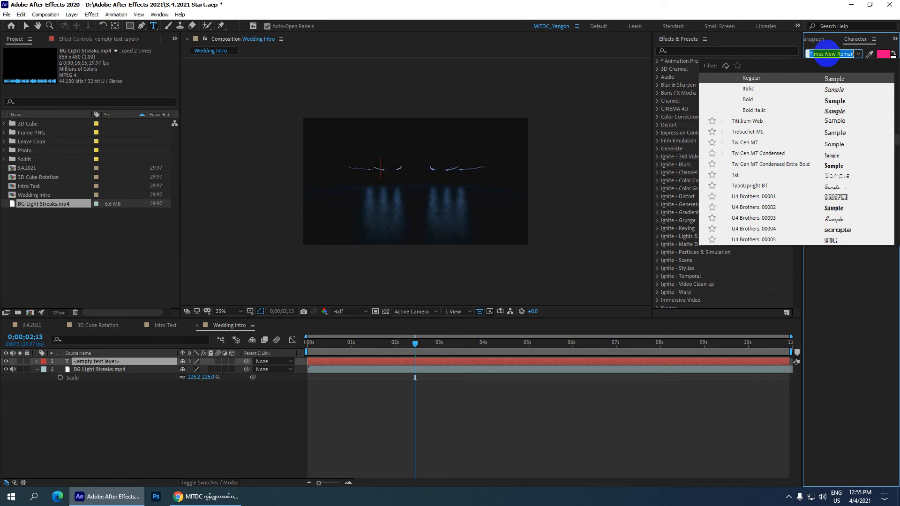
text(yan)
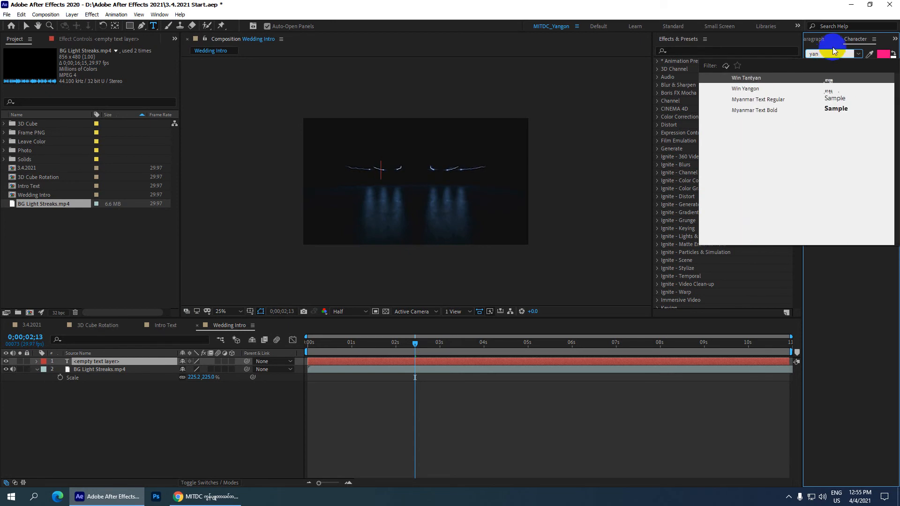
key(BackSpace)
key(BackSpace)
key(BackSpace)
text(ya)
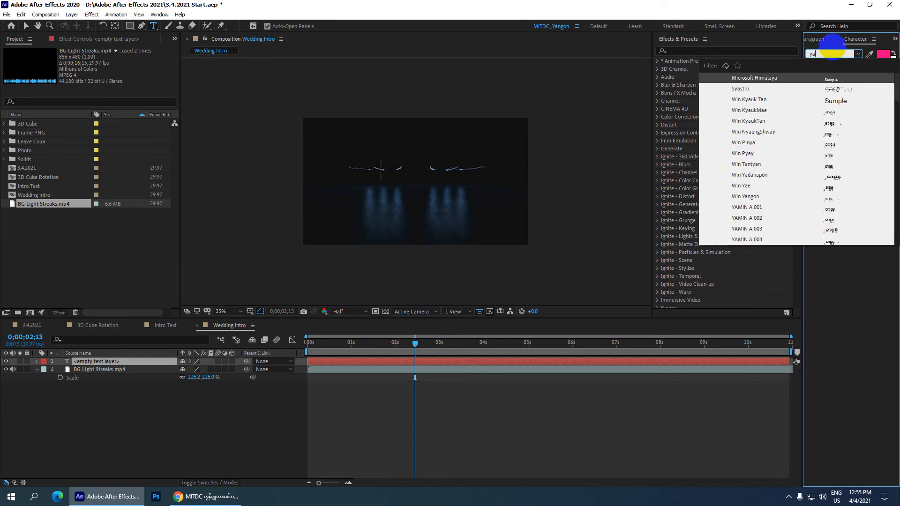
text(m)
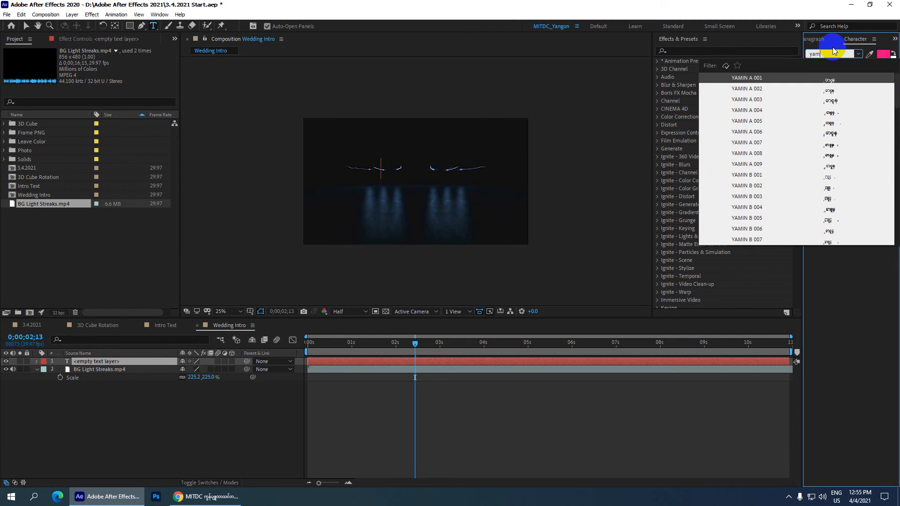
click(760, 78)
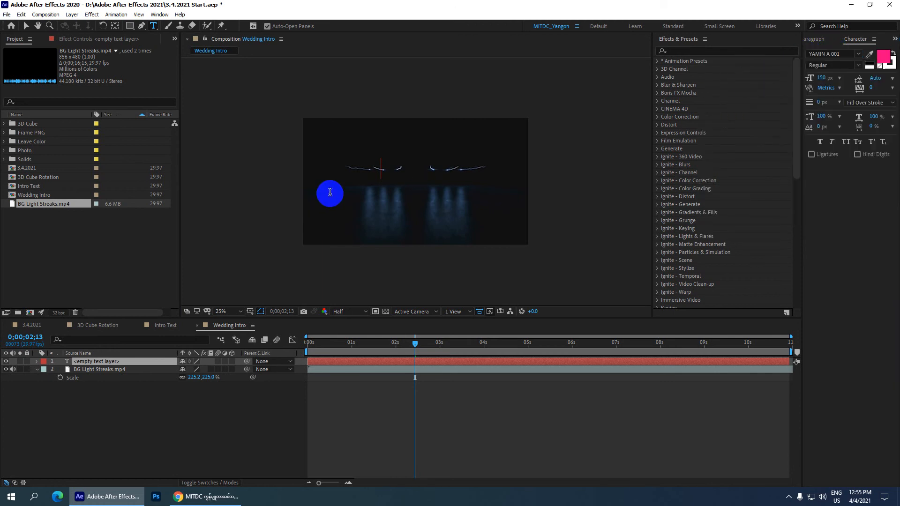
Enter the Myanmar title မင်္ဂလာဧည့်ခံပွဲ as r*Fvm{nfhcHyJG in the new text layer.
text(r)
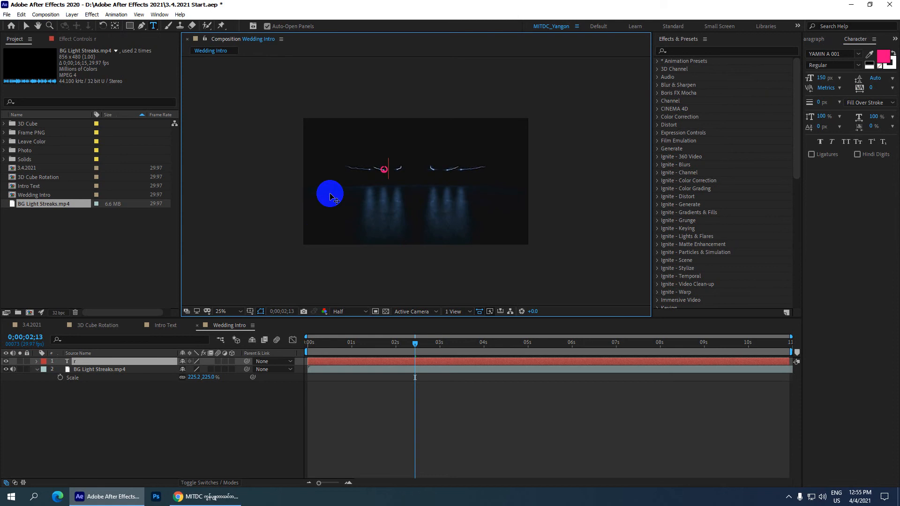
text(*Fvm{nfhcHyJG)
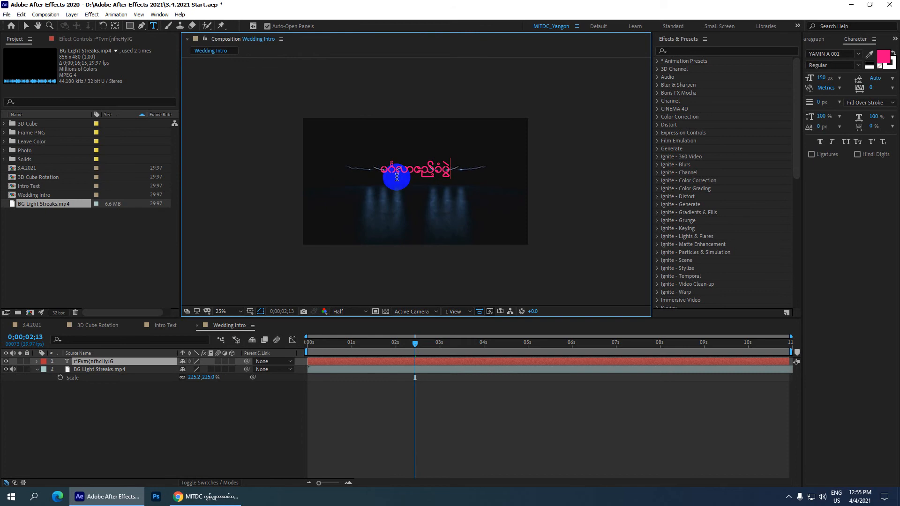
Select the whole Myanmar title and set its font size to 200 px.
scroll(422, 165, up, 2)
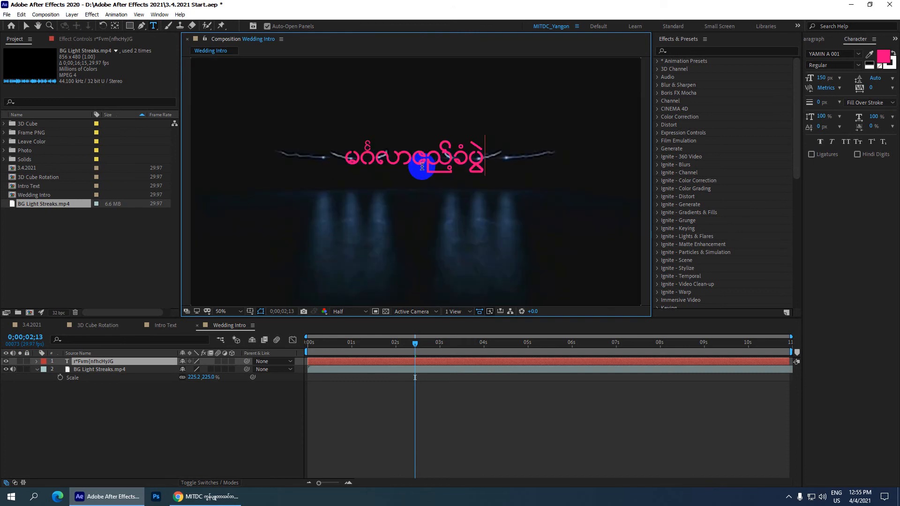
double_click(421, 168)
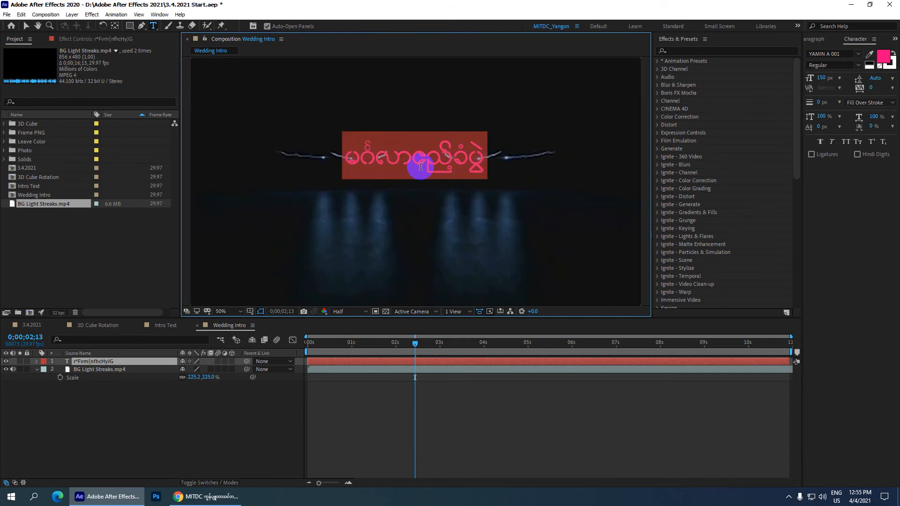
click(824, 78)
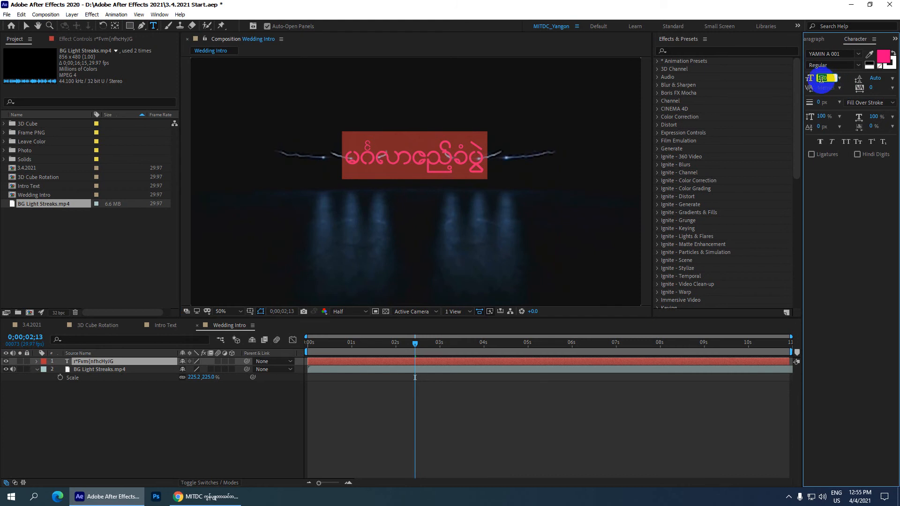
text(200)
key(Return)
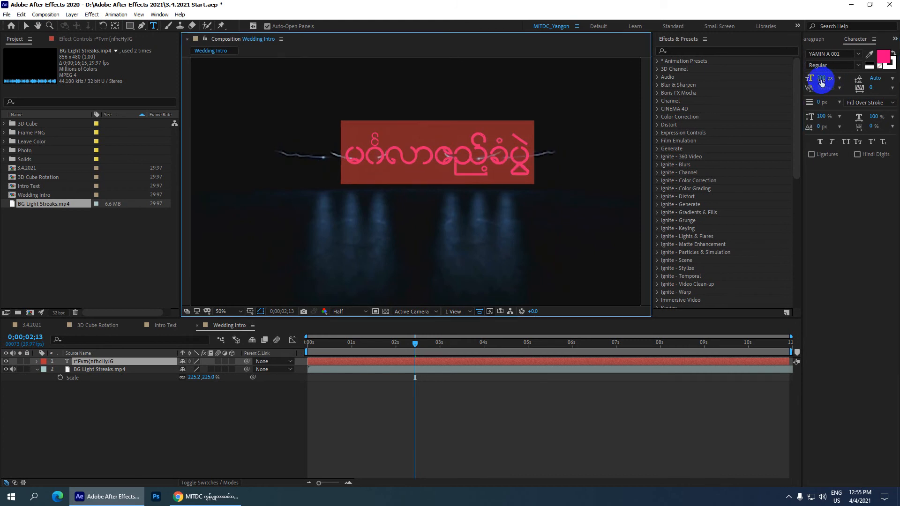
Center the title layer horizontally and vertically in the composition using Align.
click(26, 26)
scroll(447, 163, down, 2)
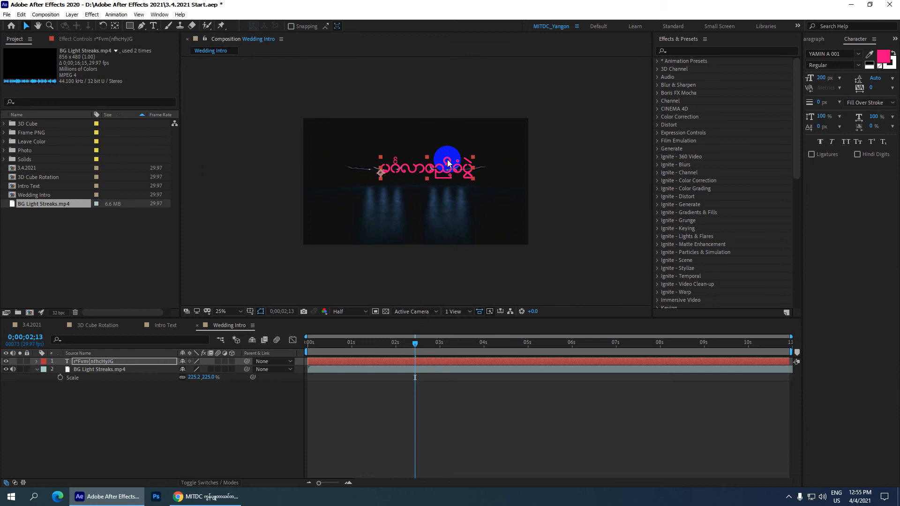
drag(441, 165, 422, 169)
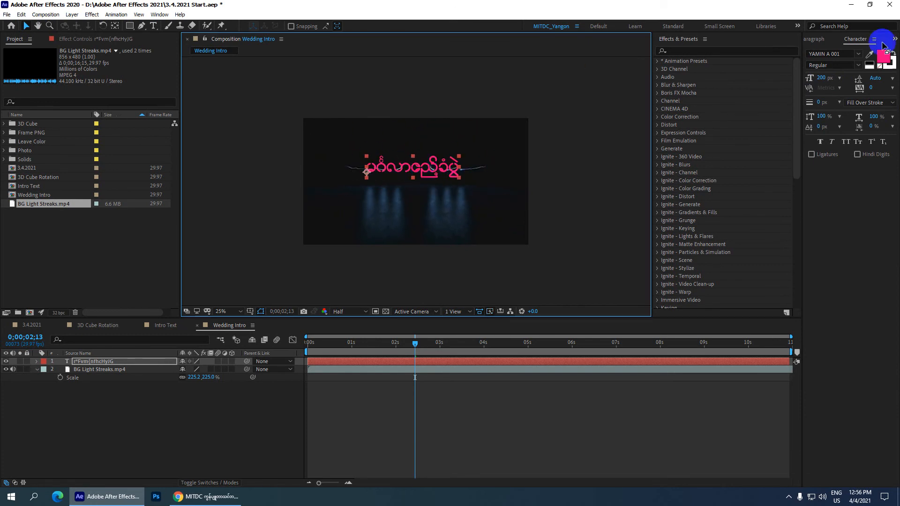
click(160, 14)
click(193, 60)
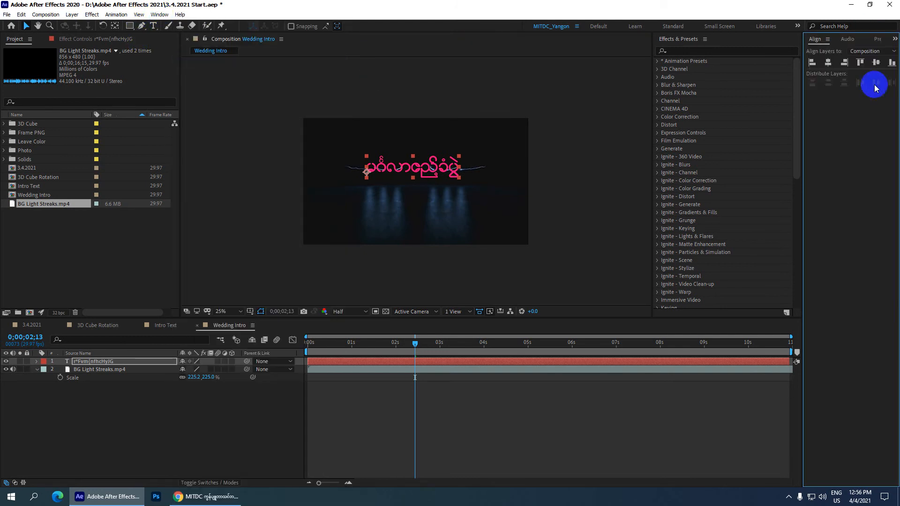
click(828, 63)
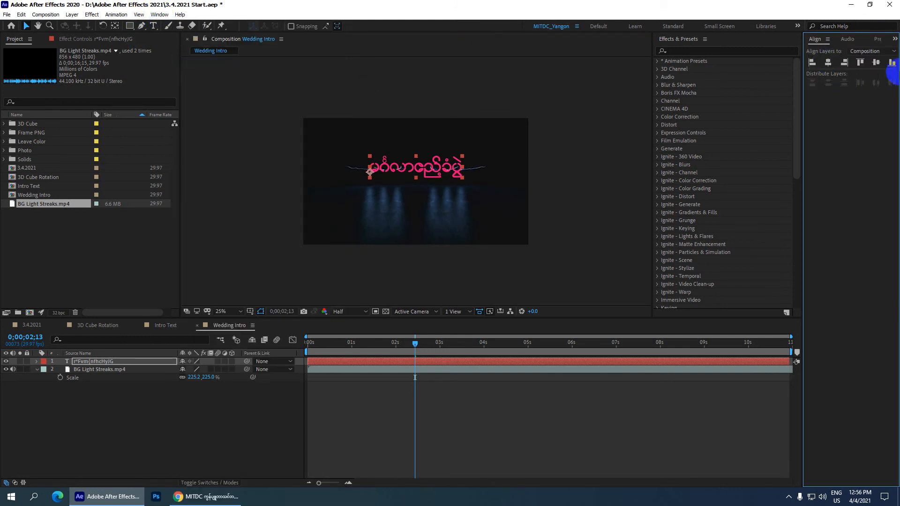
click(877, 63)
Move the title slightly up onto the line of light streaks and save the project.
scroll(462, 187, up, 2)
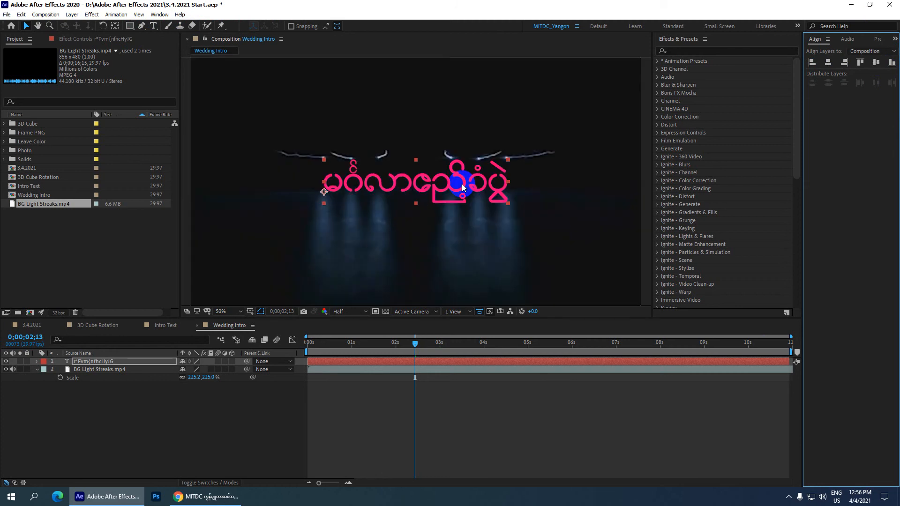
scroll(462, 184, down, 2)
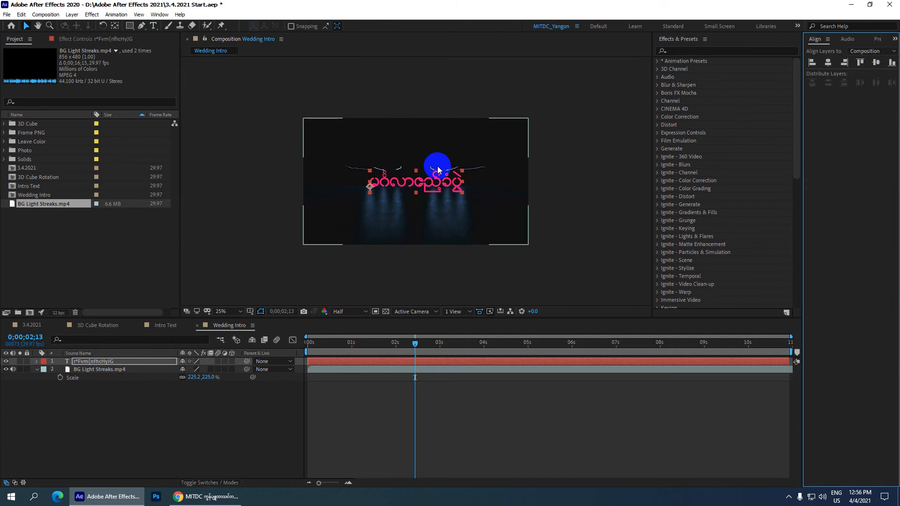
drag(436, 179, 431, 169)
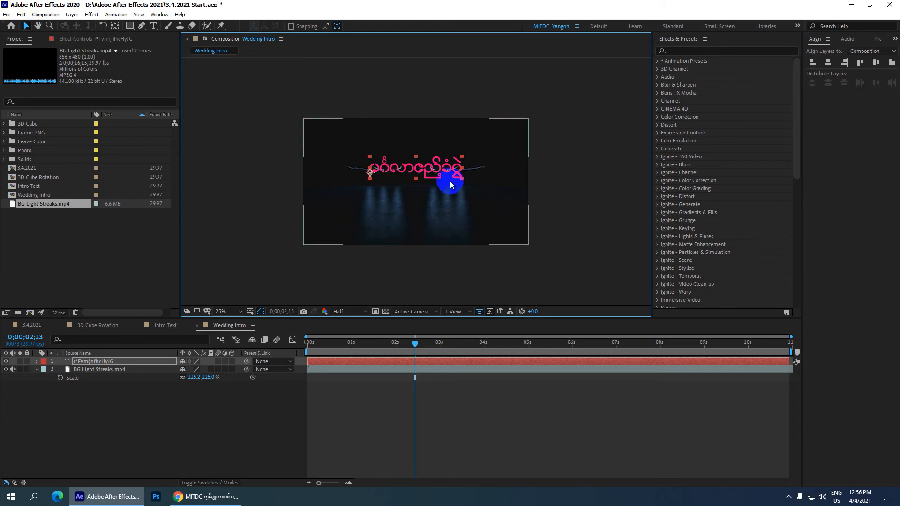
key(ctrl+s)
scroll(423, 170, up, 2)
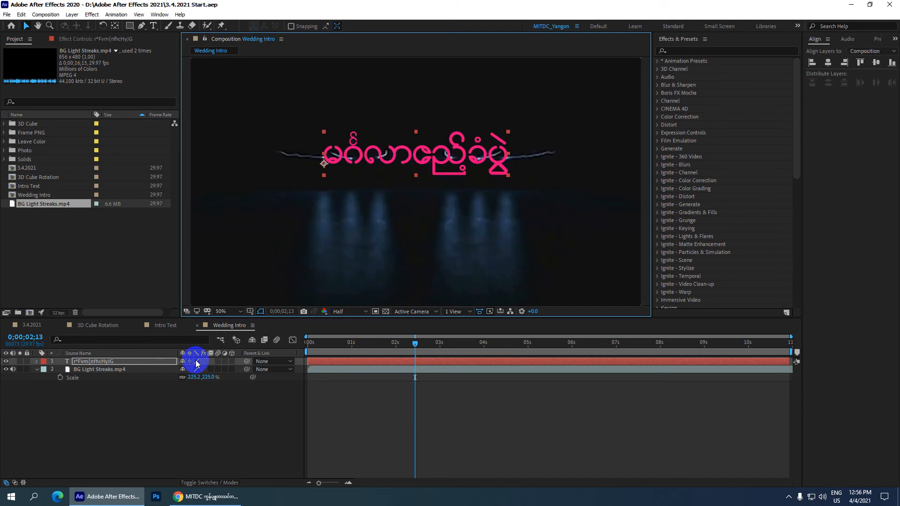
Change the title's fill color to cyan to match the title in the Intro Text composition.
click(166, 325)
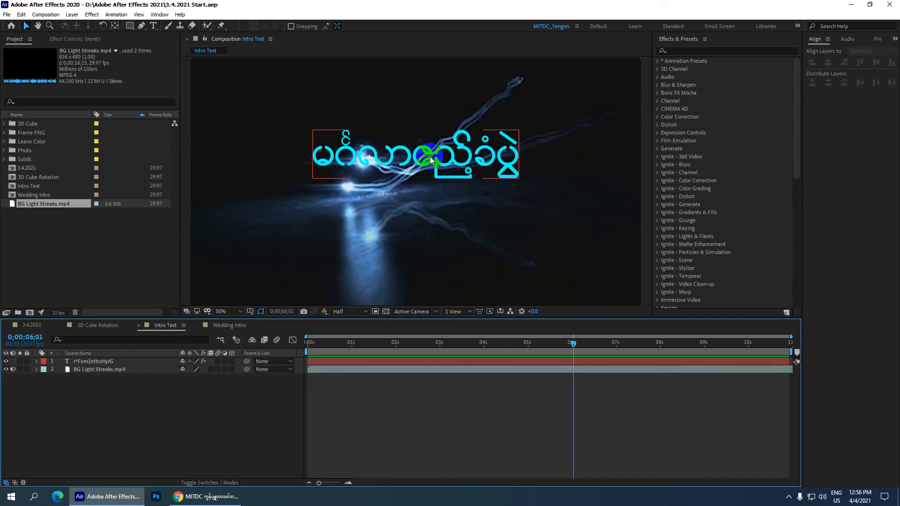
click(223, 323)
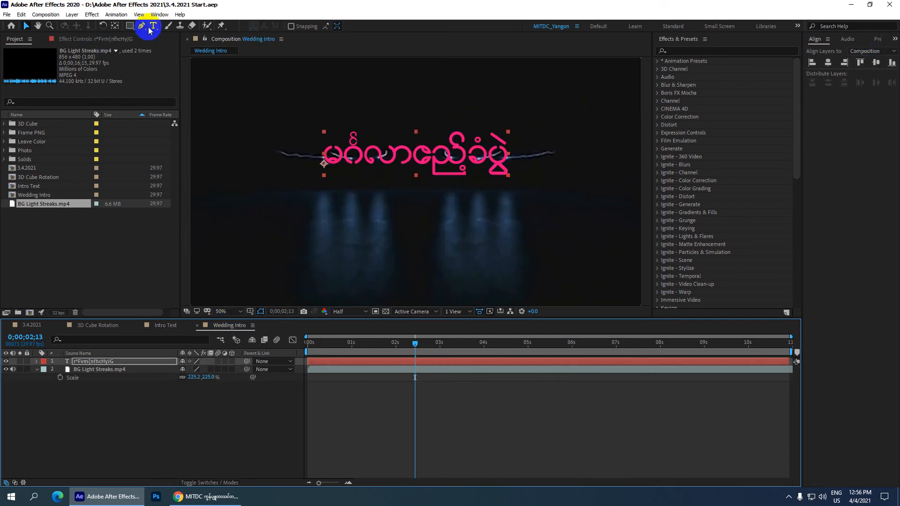
click(159, 14)
click(207, 88)
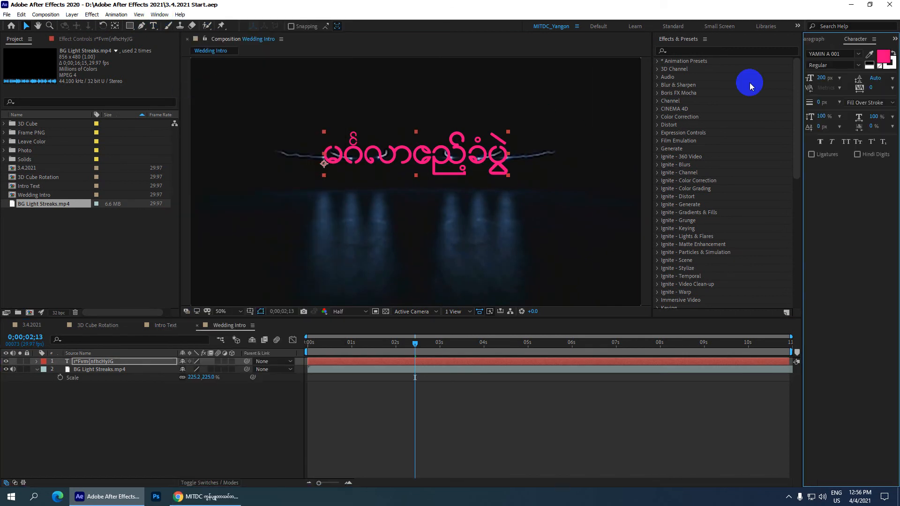
click(884, 57)
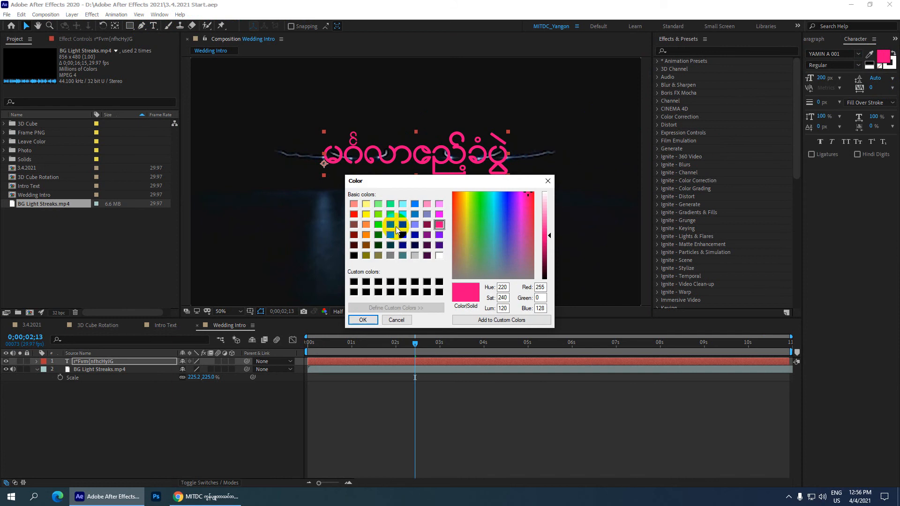
click(403, 214)
click(369, 321)
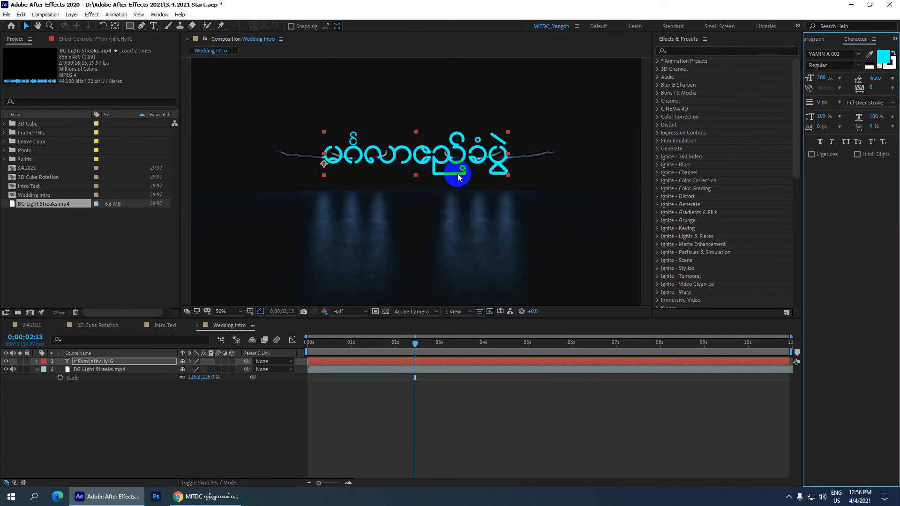
Examine the title's light-ray effect in the Intro Text composition at 0;00;04;05, and return to Wedding Intro.
click(177, 326)
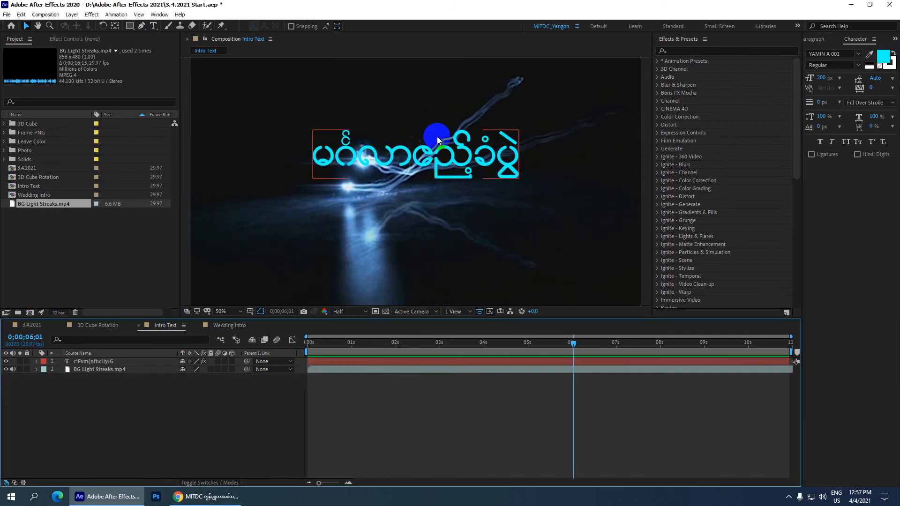
drag(573, 346, 493, 345)
click(424, 122)
click(415, 74)
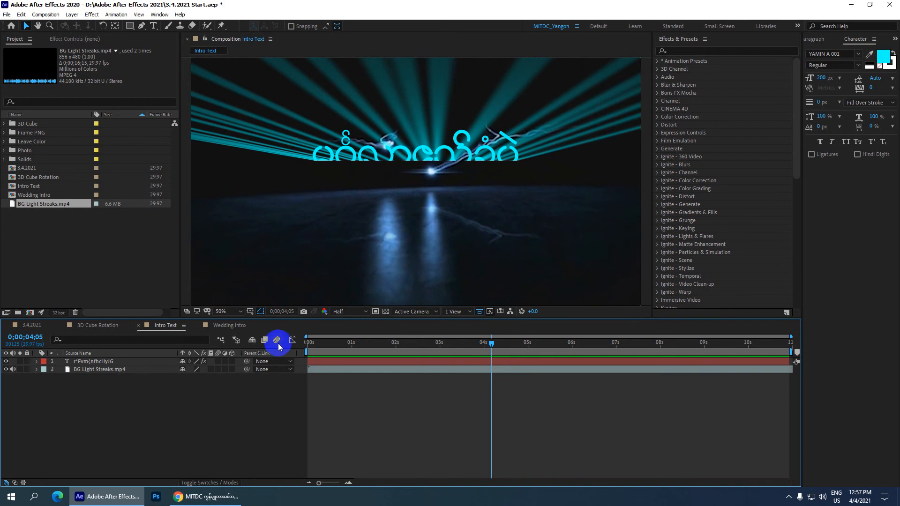
click(213, 325)
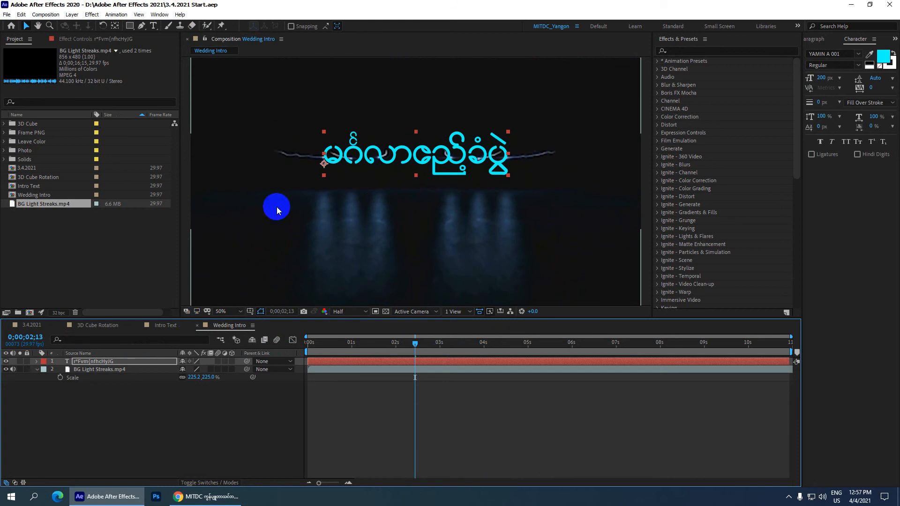
Select the title layer in the Wedding Intro composition, then close and reopen Effects & Presets.
click(92, 363)
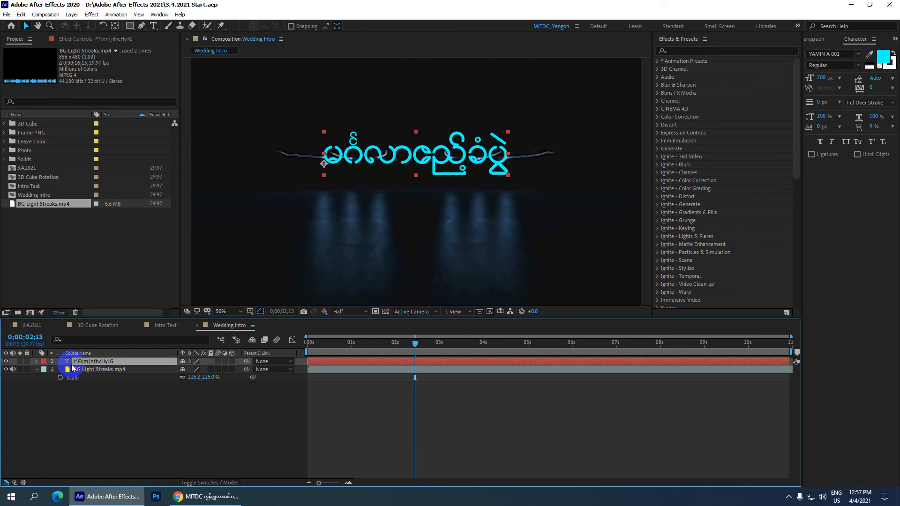
click(674, 50)
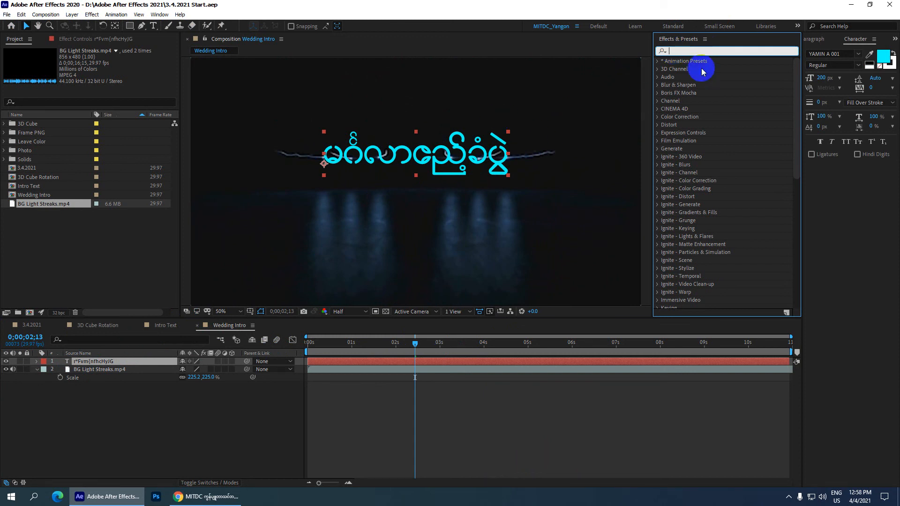
click(687, 54)
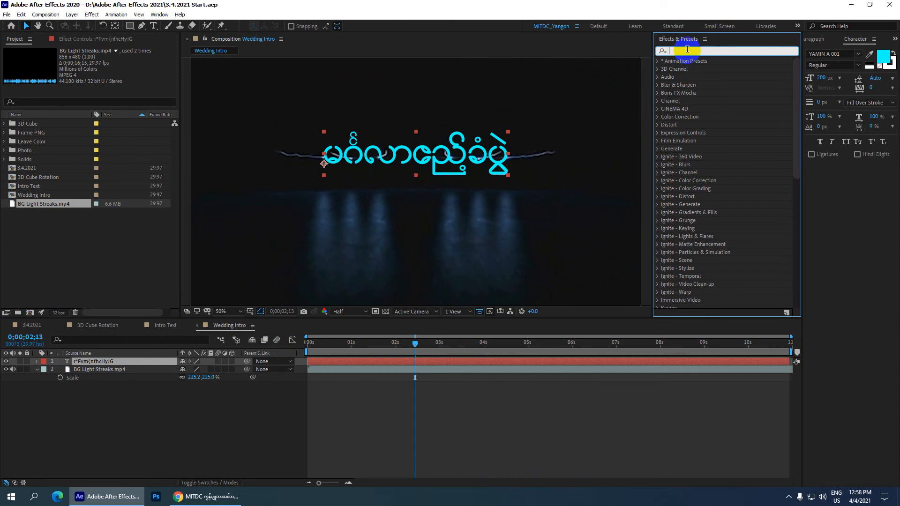
click(704, 39)
click(735, 42)
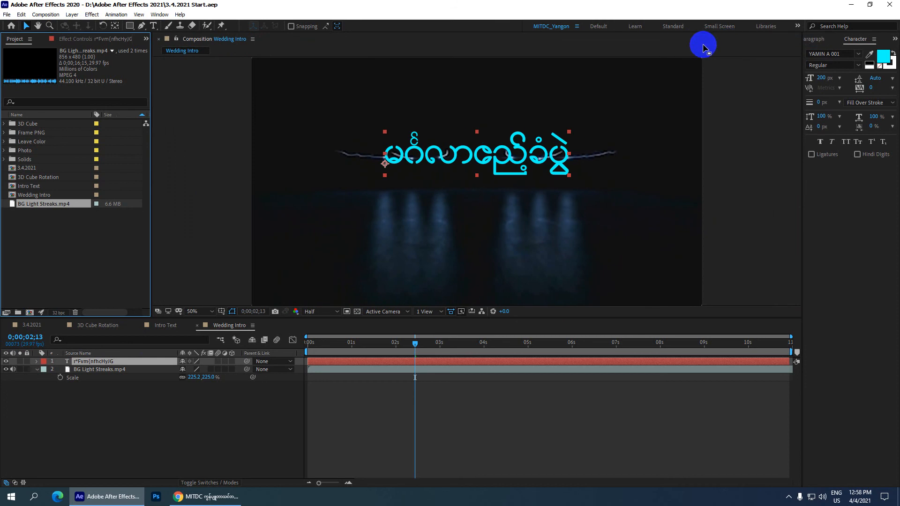
click(159, 14)
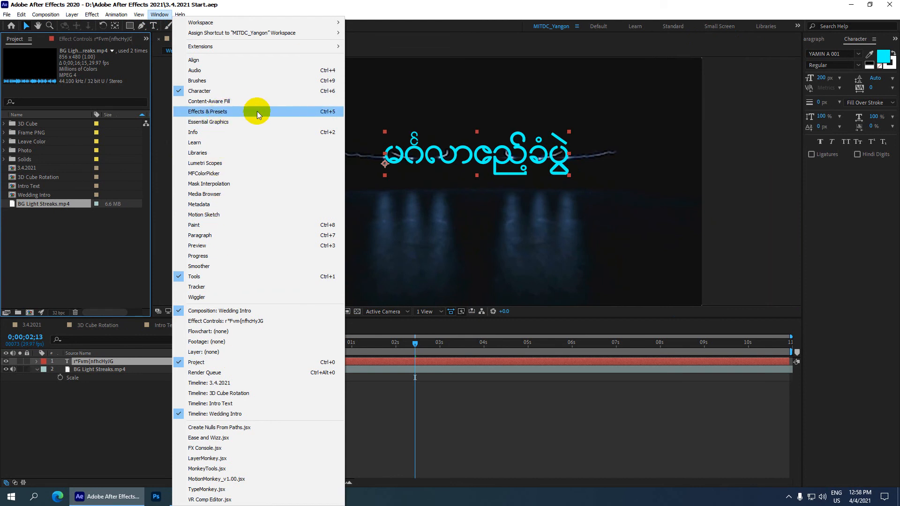
click(328, 111)
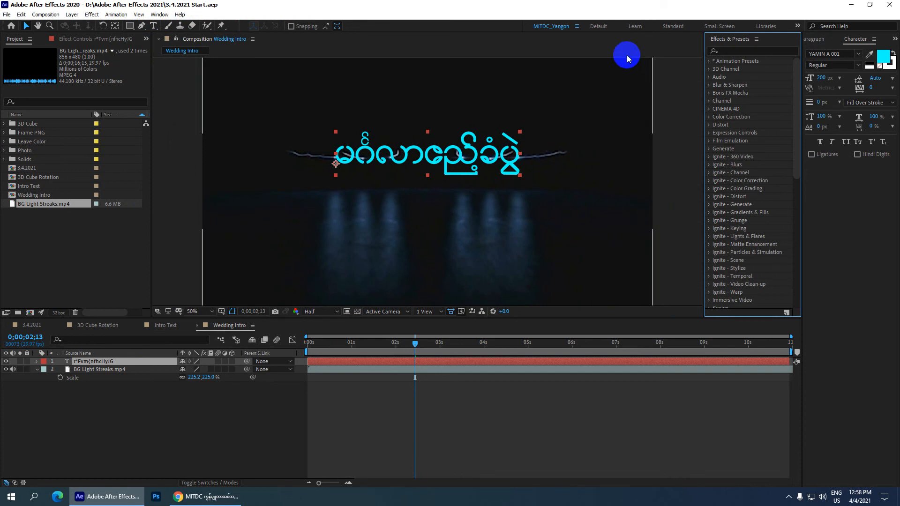
Search the effects for "CC l" and apply CC Light Wipe to the title layer.
click(741, 50)
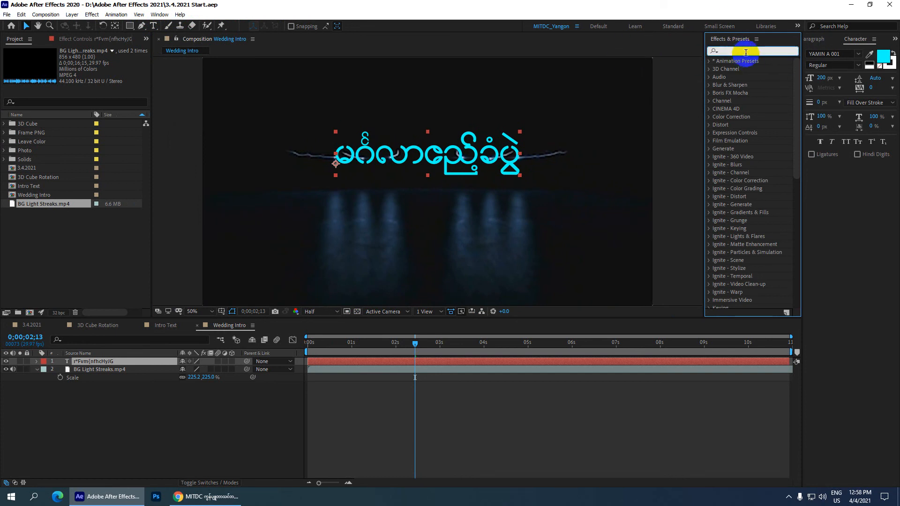
text(cc)
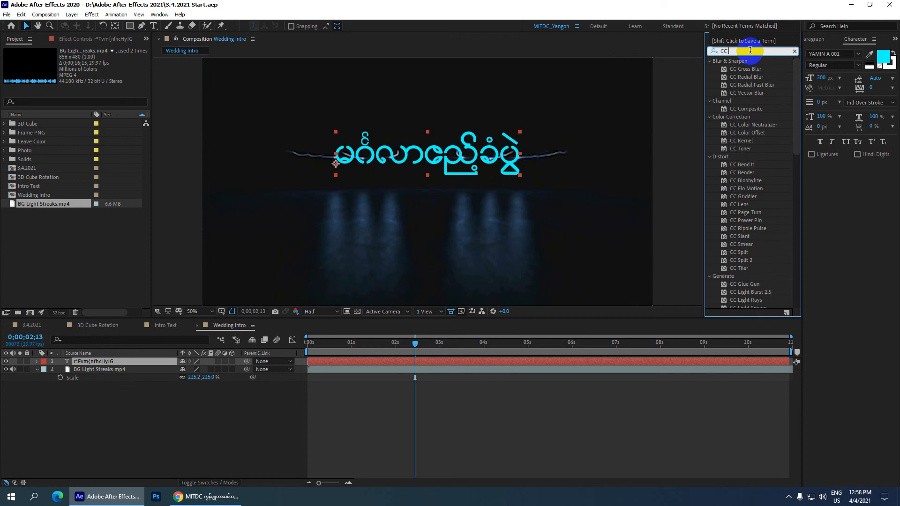
text( l)
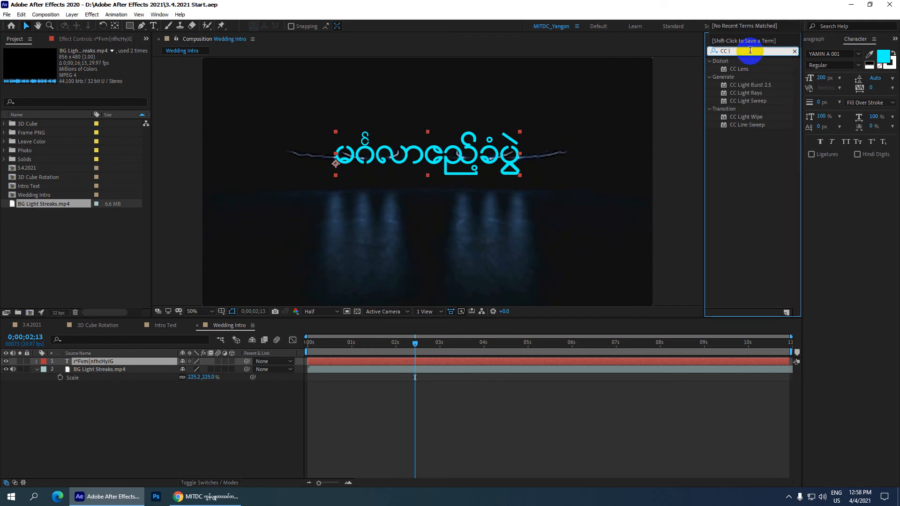
click(748, 118)
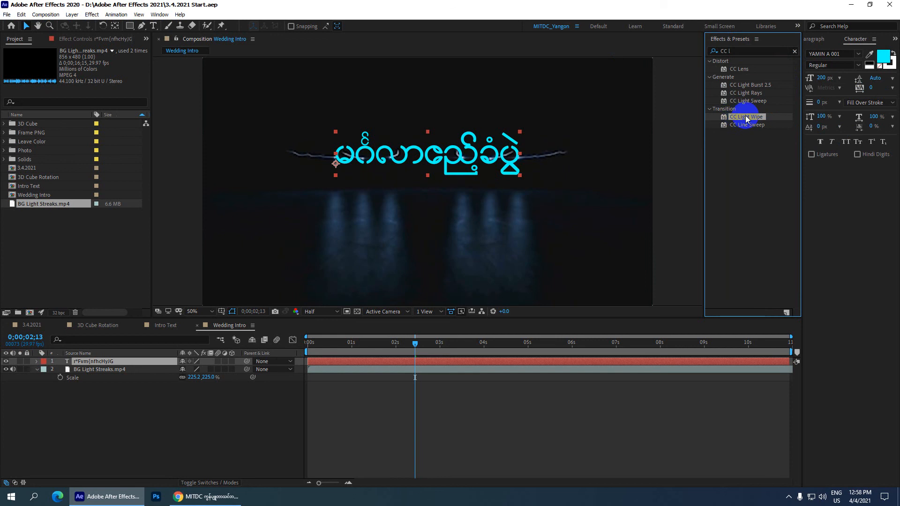
double_click(747, 117)
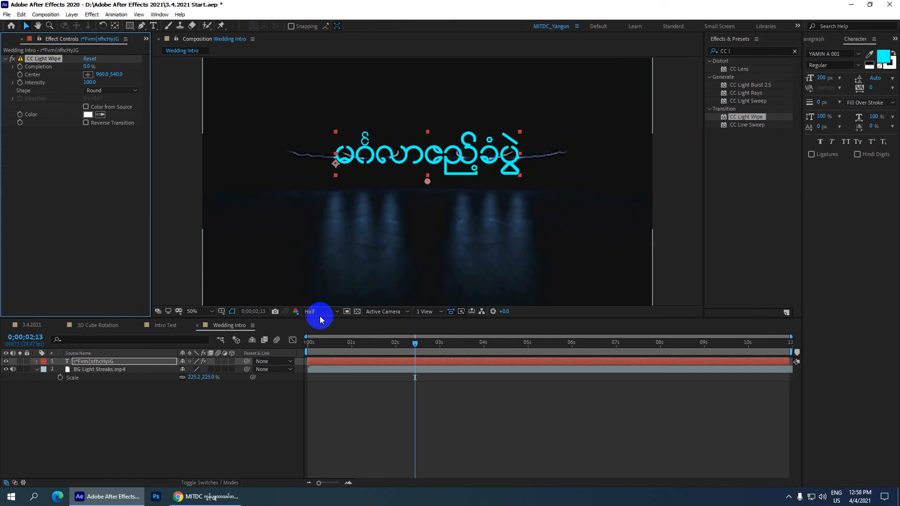
Set a Completion keyframe for the title's CC Light Wipe at 0;00;05;00.
mouse_move(414, 345)
mouse_down()
mouse_move(295, 350)
mouse_move(598, 346)
mouse_move(291, 353)
mouse_up()
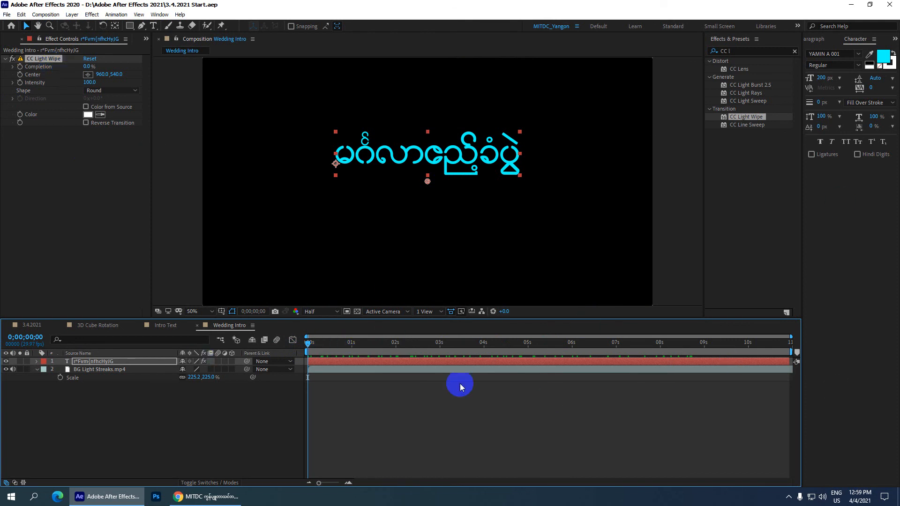
click(33, 337)
text(05;0)
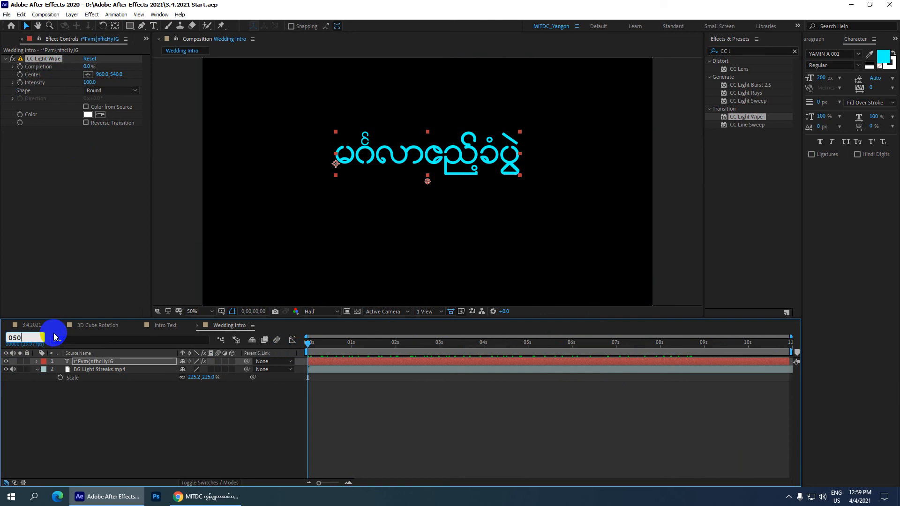
text(0)
key(Return)
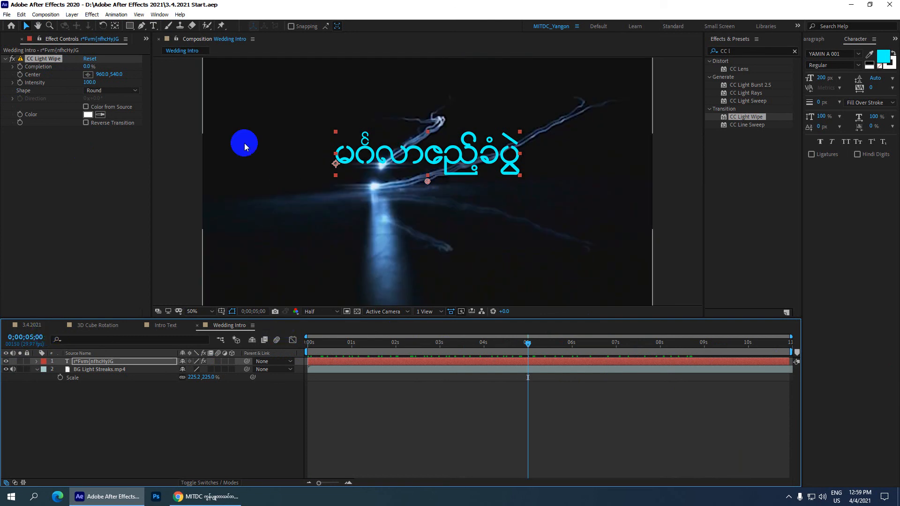
click(20, 67)
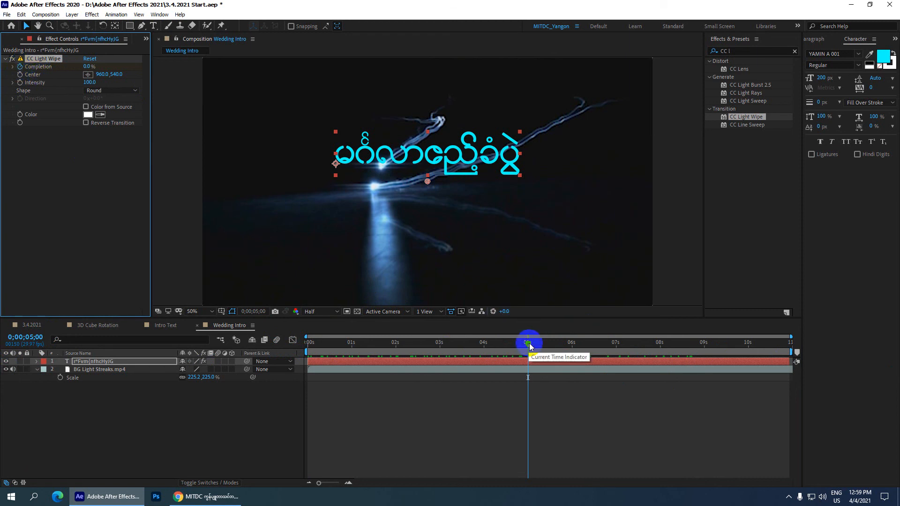
Set the light wipe's Completion to 100% at the start of the composition and preview the animation.
key(Home)
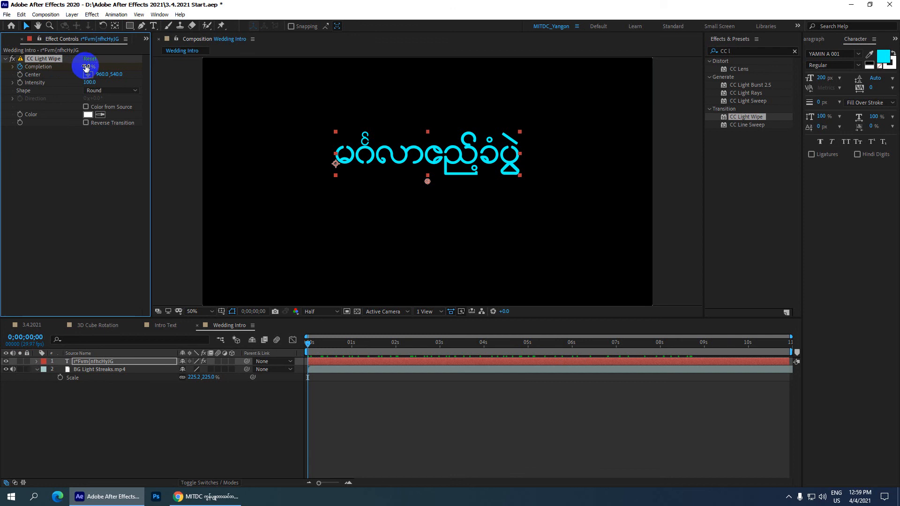
click(87, 68)
text(100)
key(Return)
key(space)
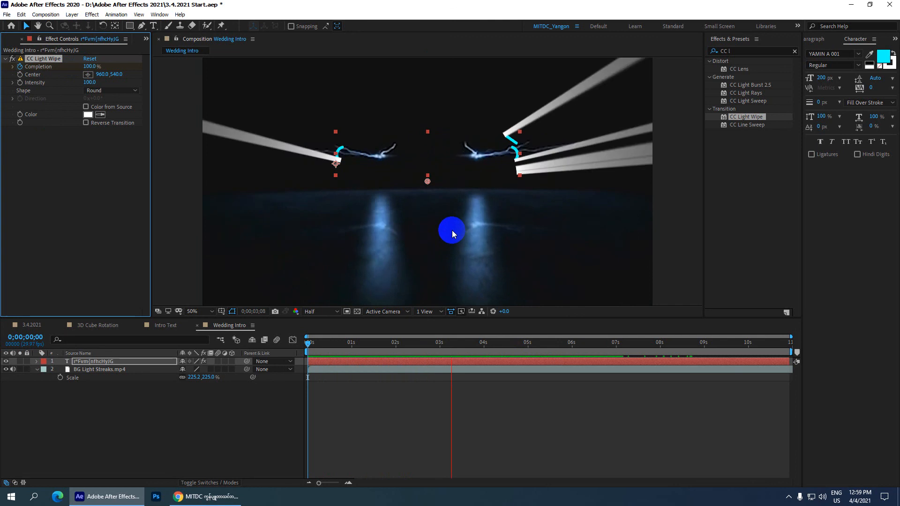
click(390, 203)
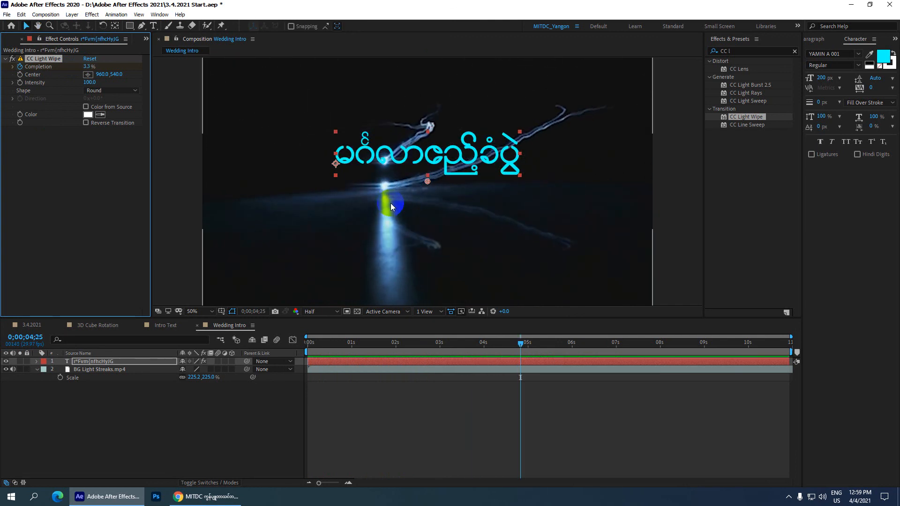
Change the light wipe's Shape to Doors at 0;00;04;04 and compare the rays with the Intro Text composition.
drag(516, 344, 490, 348)
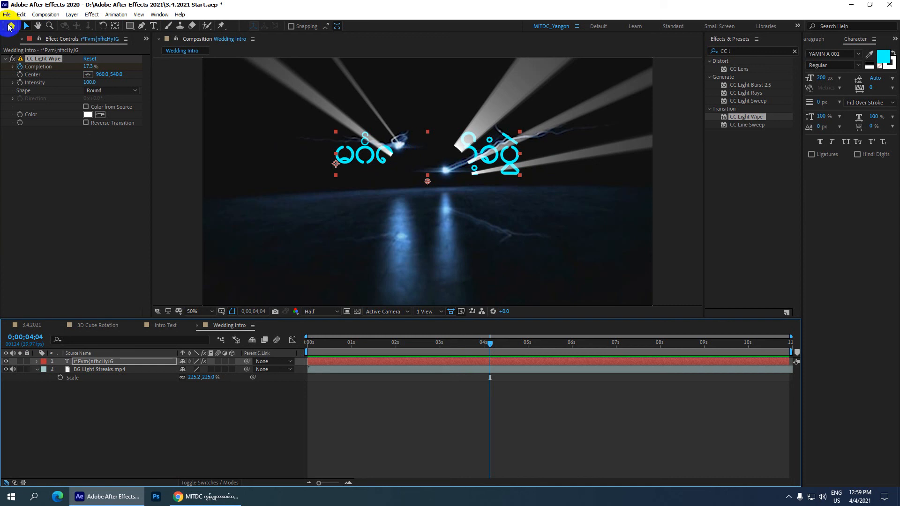
click(103, 90)
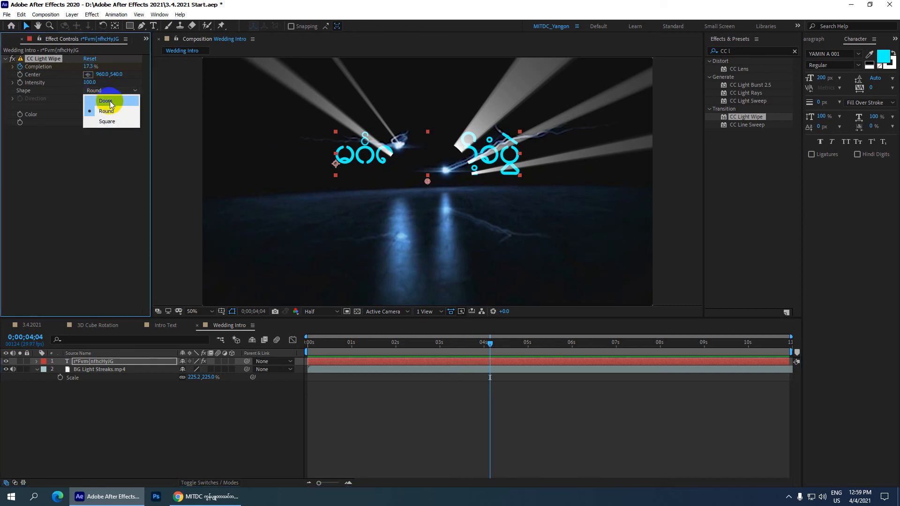
click(106, 101)
click(428, 183)
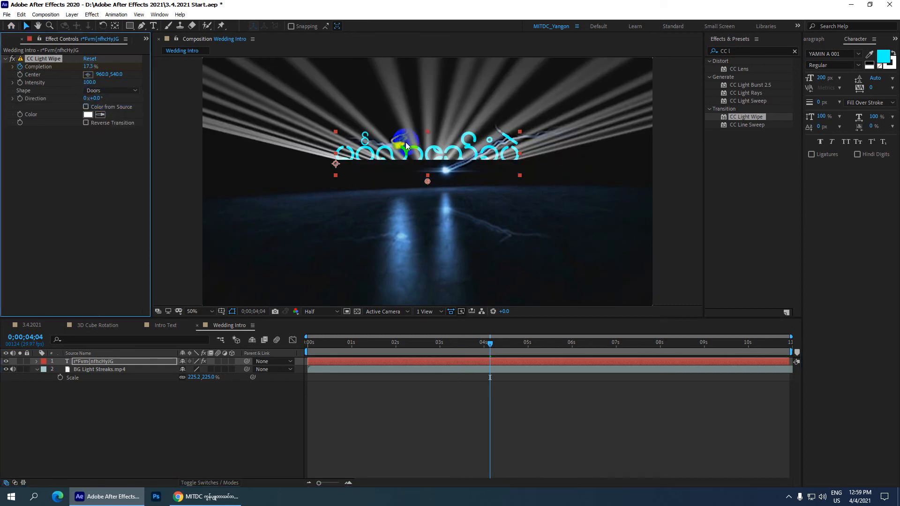
click(169, 325)
click(403, 143)
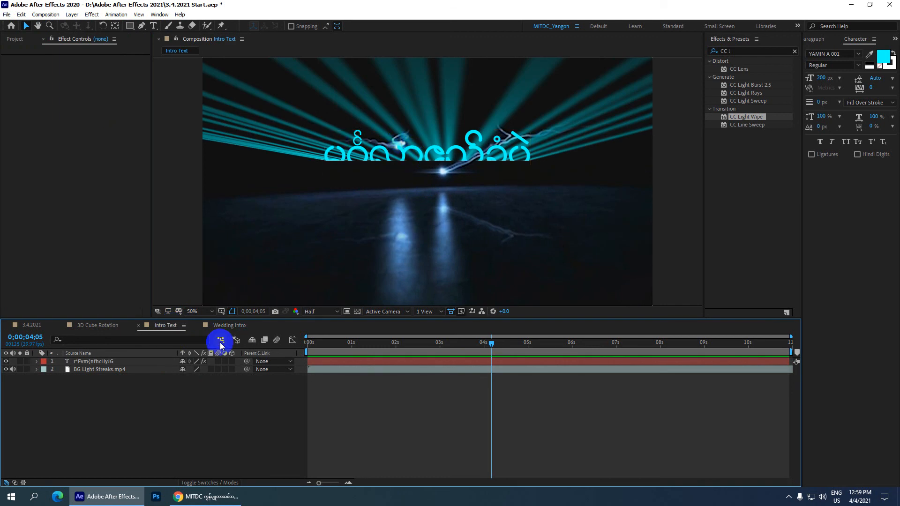
click(224, 325)
click(113, 91)
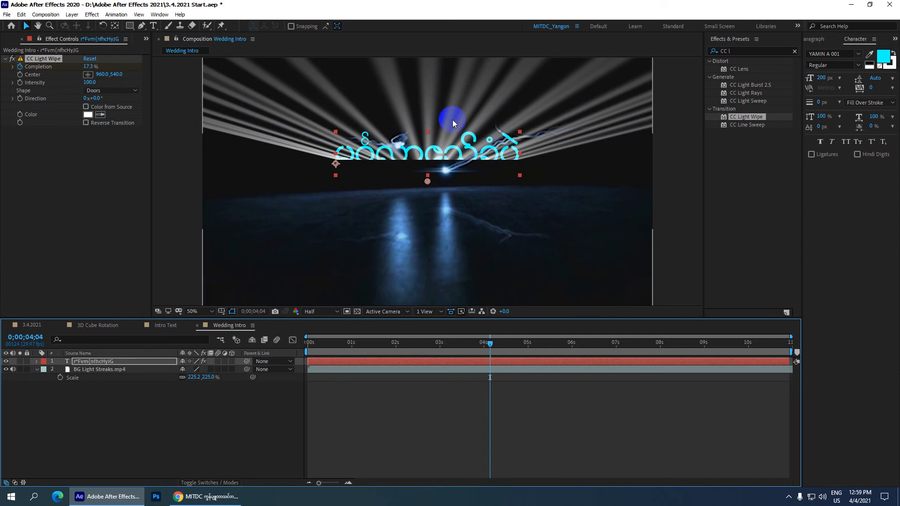
click(436, 154)
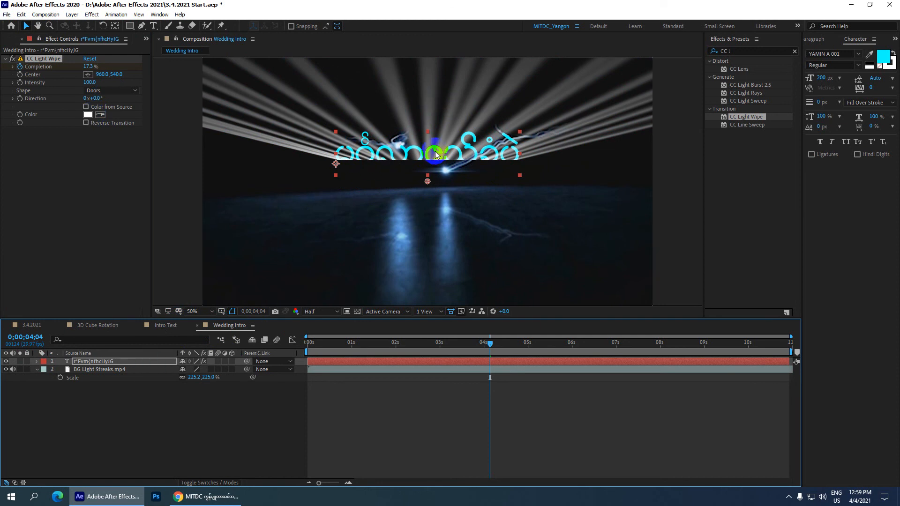
Set the light wipe's color to cyan (0, 255, 255) and check the rays at 0;00;04;03.
click(87, 117)
click(403, 214)
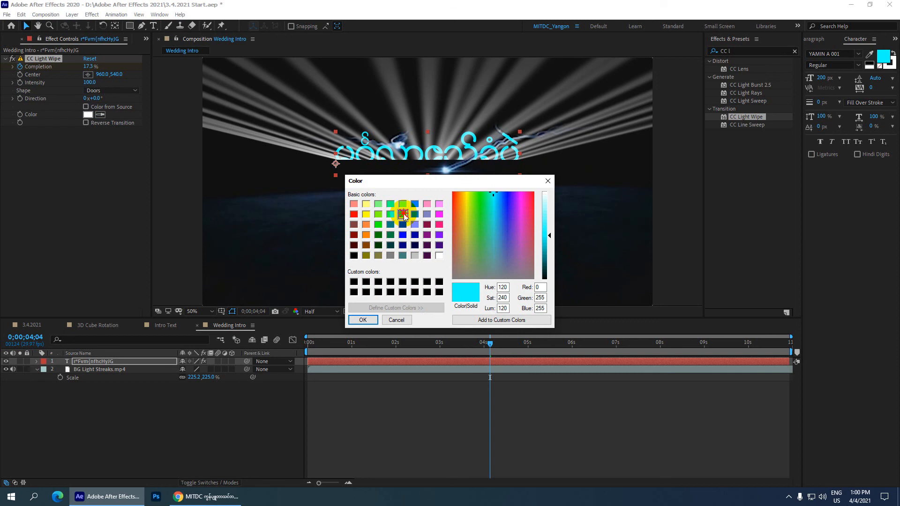
click(361, 318)
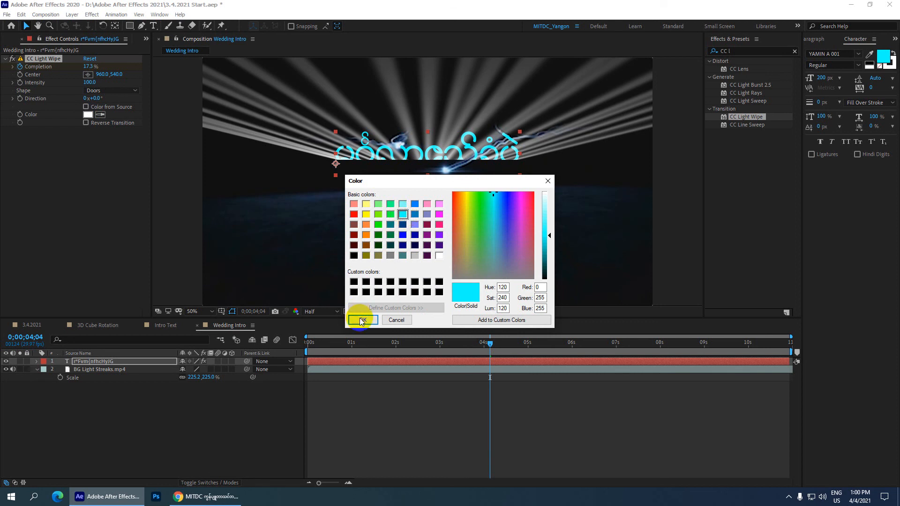
click(402, 148)
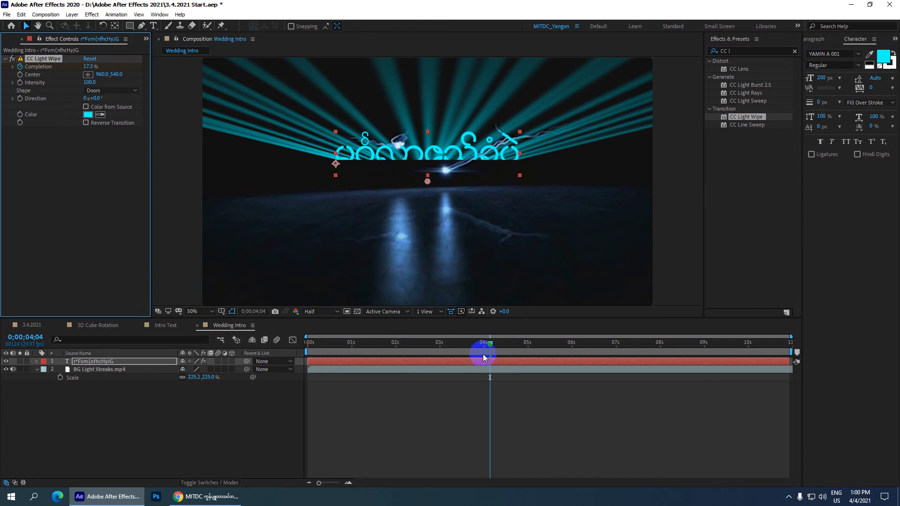
mouse_move(488, 344)
mouse_down()
mouse_move(285, 347)
mouse_move(580, 342)
mouse_move(486, 344)
mouse_up()
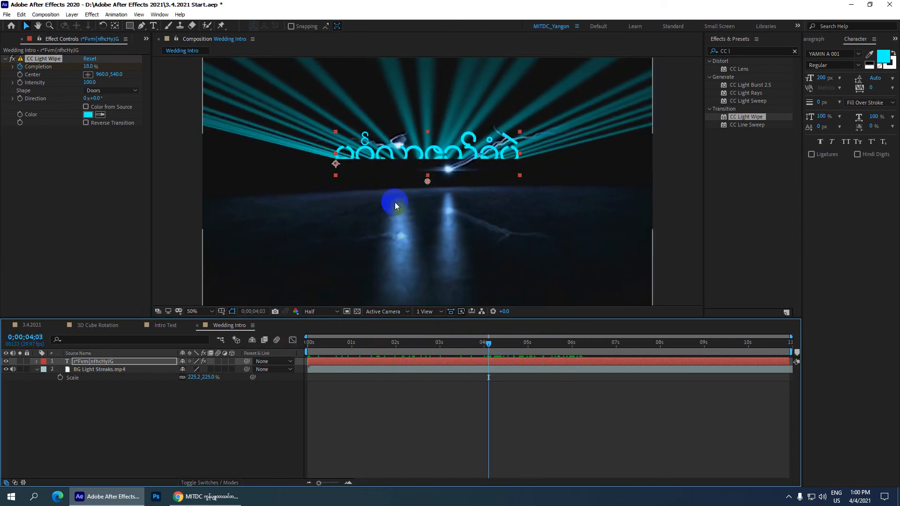
Compare with Intro Text, enable Reverse Transition on the Wedding Intro light wipe, and scrub back to 0;00;00;08 to check it.
click(167, 325)
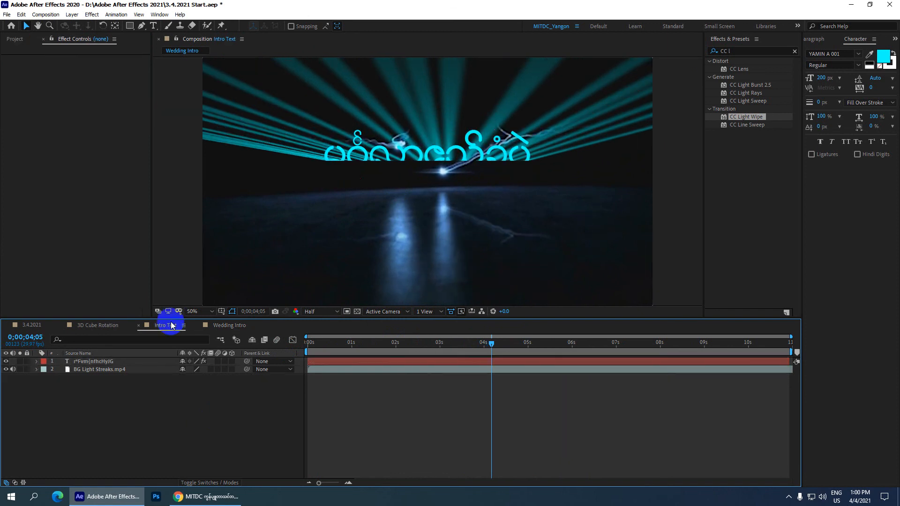
drag(490, 342, 569, 366)
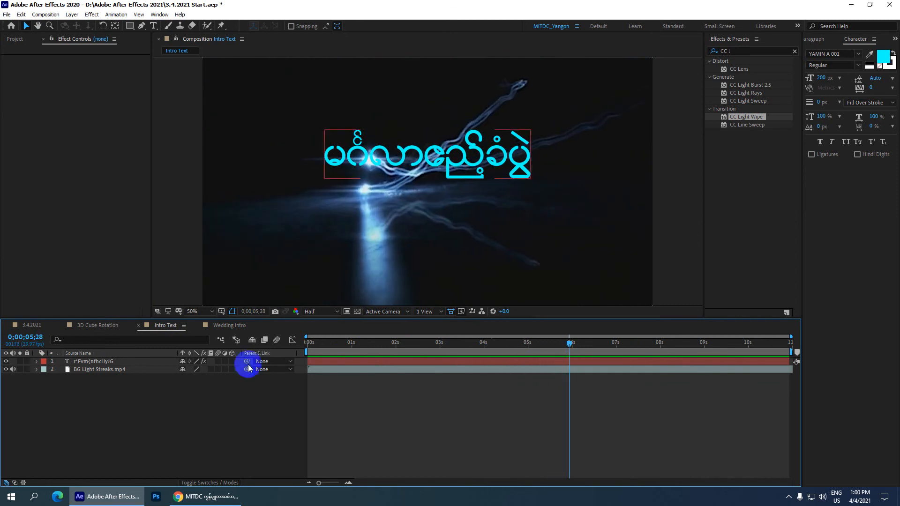
click(226, 326)
drag(490, 345, 530, 360)
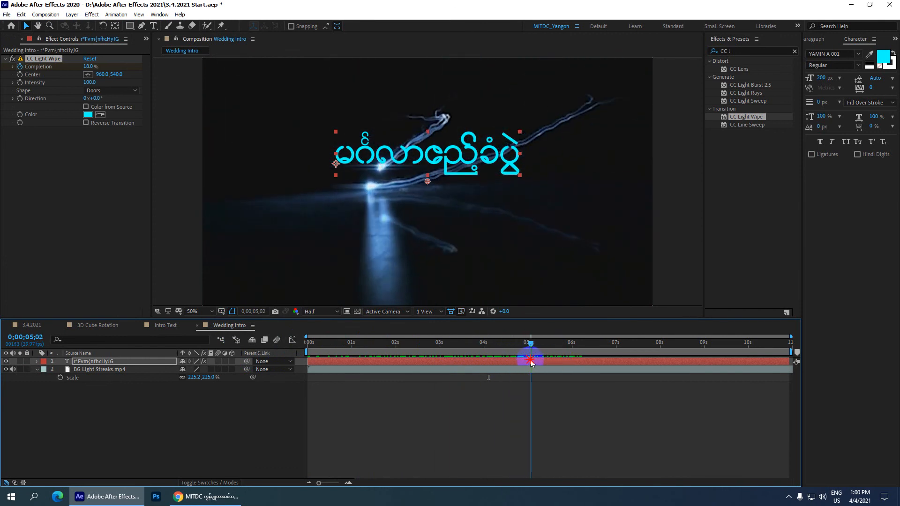
click(86, 123)
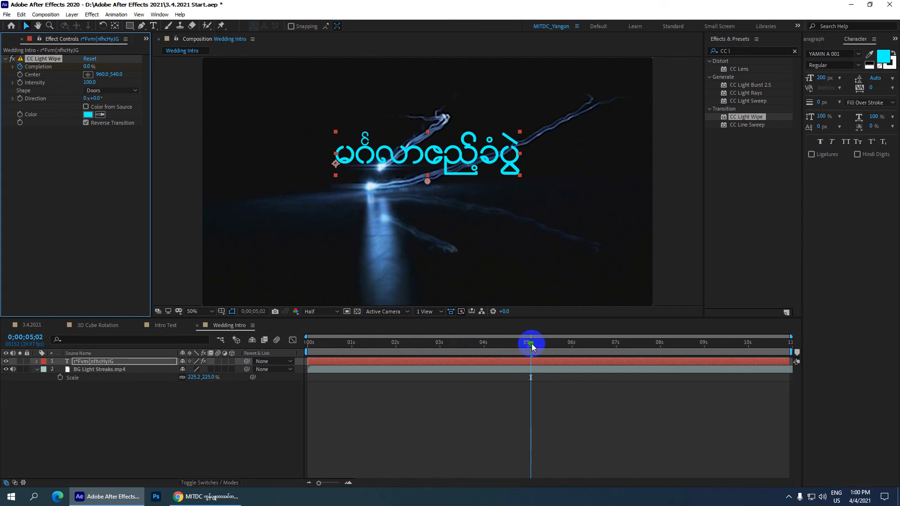
mouse_move(530, 342)
mouse_down()
mouse_move(281, 358)
mouse_move(369, 360)
mouse_move(300, 367)
mouse_move(425, 360)
mouse_up()
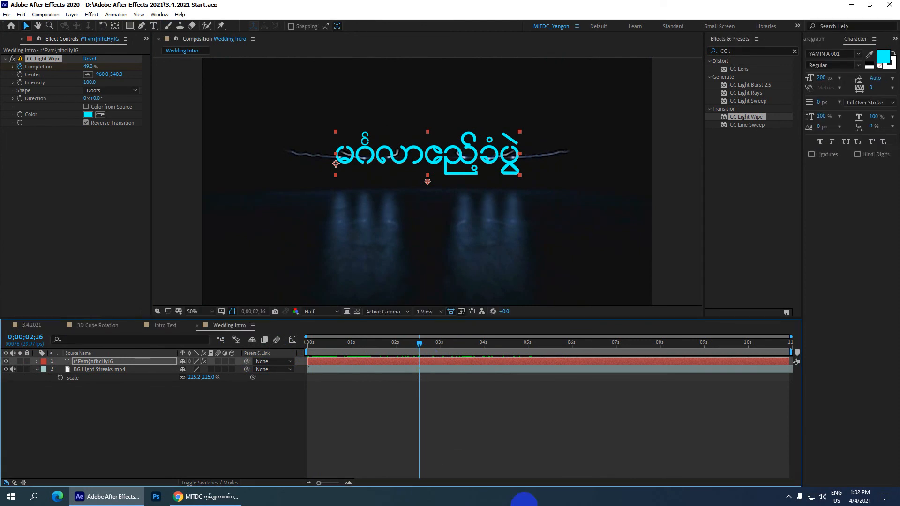
mouse_move(422, 346)
mouse_down()
mouse_move(313, 347)
mouse_move(394, 345)
mouse_move(321, 349)
mouse_move(292, 367)
mouse_move(373, 362)
mouse_move(317, 375)
mouse_up()
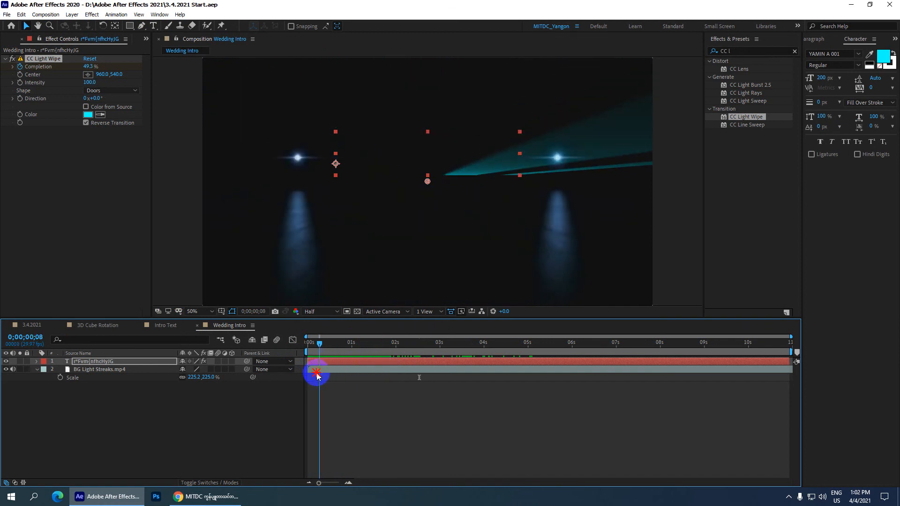
Review the light rays in the Intro Text composition at 0;00;03;20 and 0;00;04;22.
click(167, 325)
mouse_move(319, 345)
mouse_down()
mouse_move(302, 345)
mouse_move(565, 336)
mouse_move(414, 342)
mouse_move(469, 338)
mouse_up()
click(312, 102)
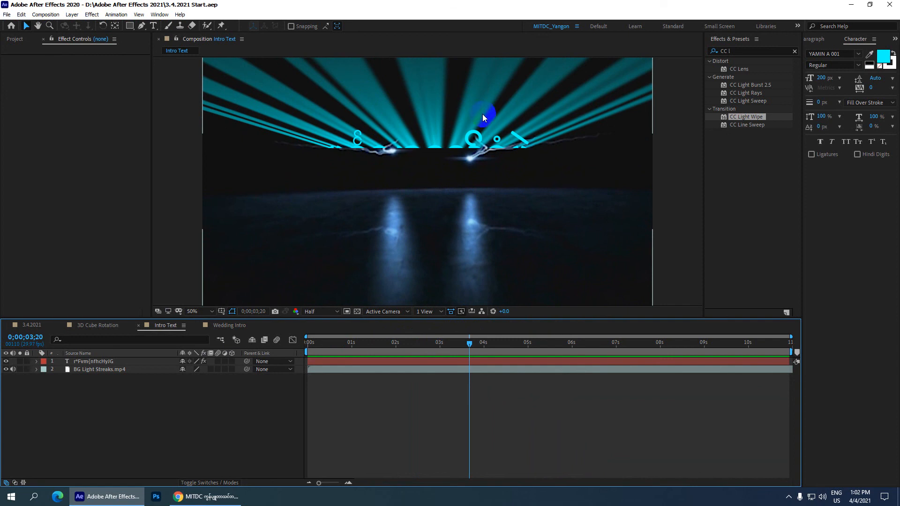
click(395, 148)
click(478, 331)
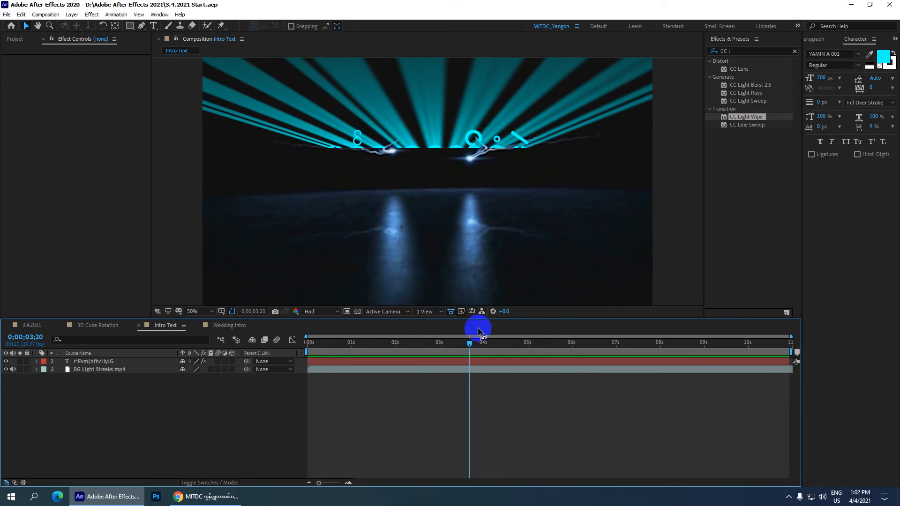
drag(471, 345, 515, 344)
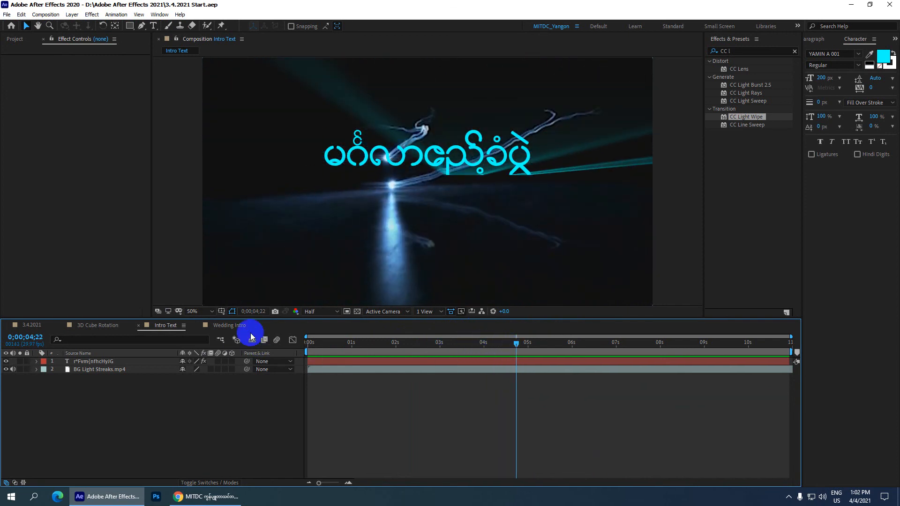
Check the Wedding Intro rays at 0;00;01;27 and inspect the Intro Text title's light wipe settings for comparison.
click(234, 325)
drag(320, 343, 393, 346)
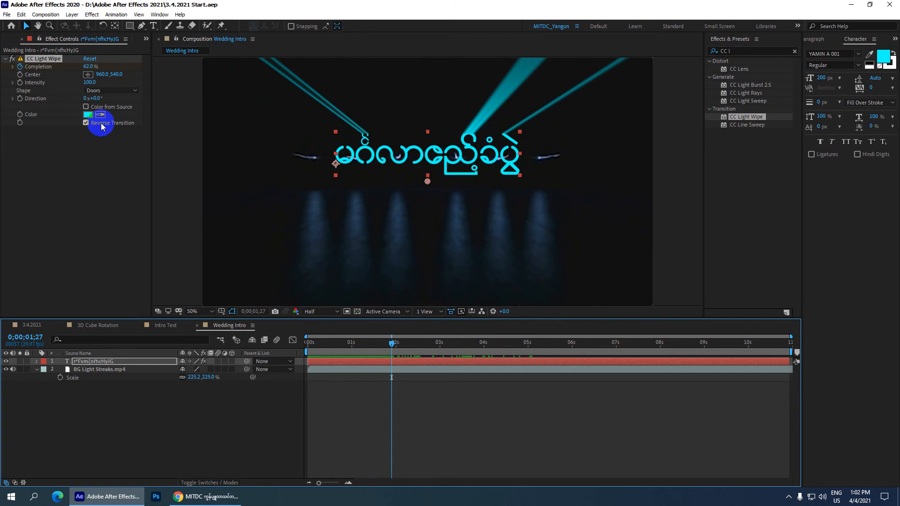
click(162, 325)
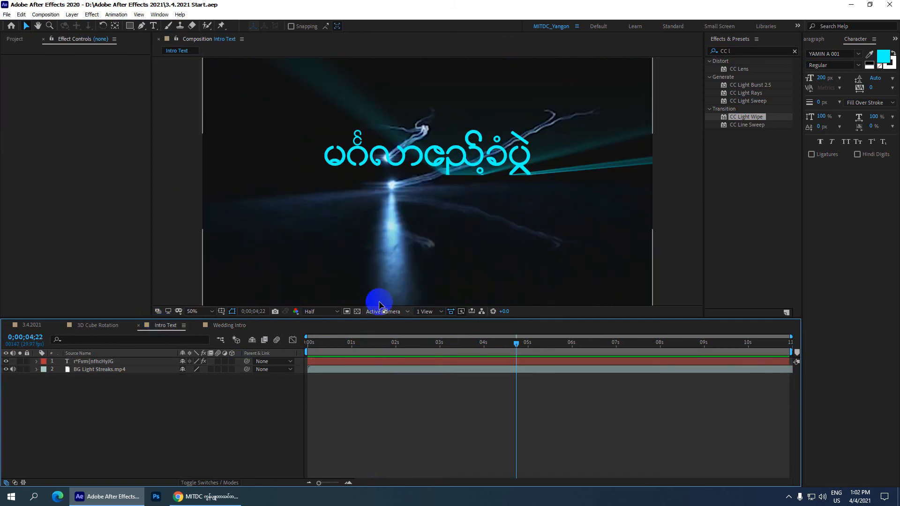
drag(378, 305, 100, 361)
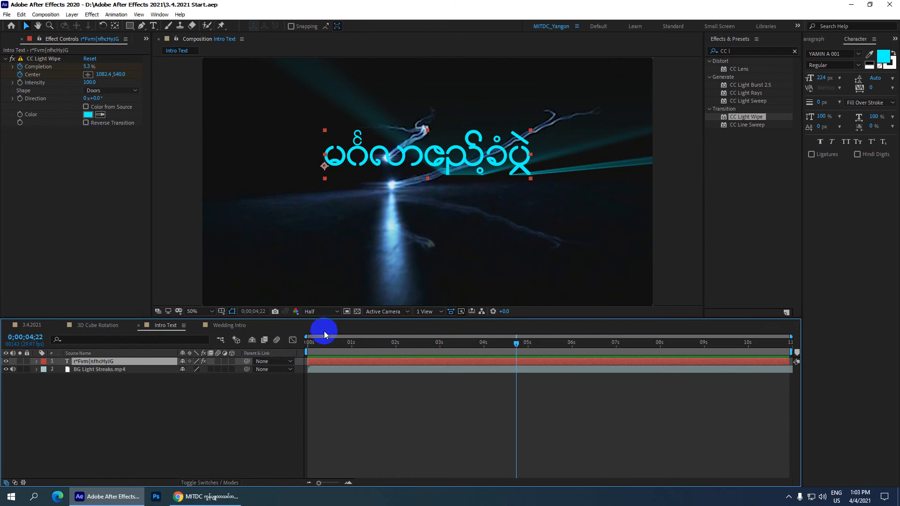
Review the Wedding Intro title reveal from the start of the composition through to 0;00;10;27.
click(229, 325)
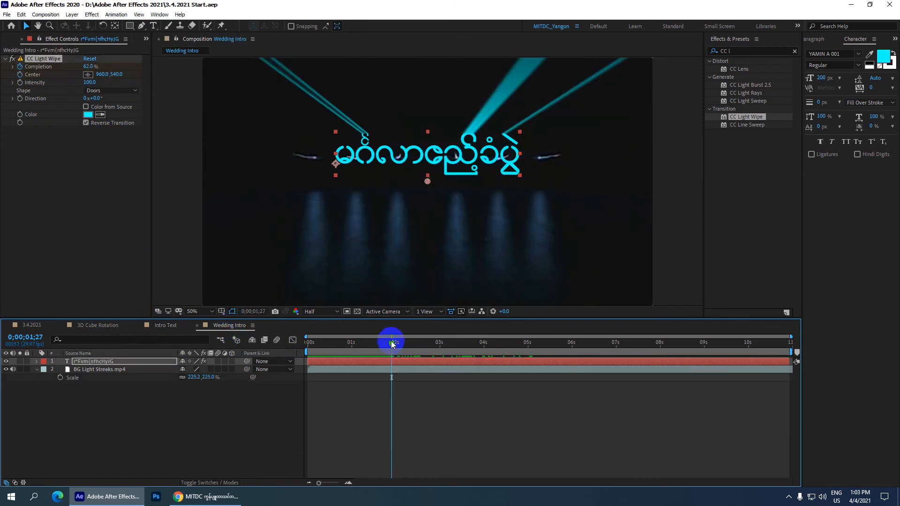
mouse_move(391, 341)
mouse_down()
mouse_move(302, 343)
mouse_move(399, 343)
mouse_move(295, 345)
mouse_move(402, 345)
mouse_up()
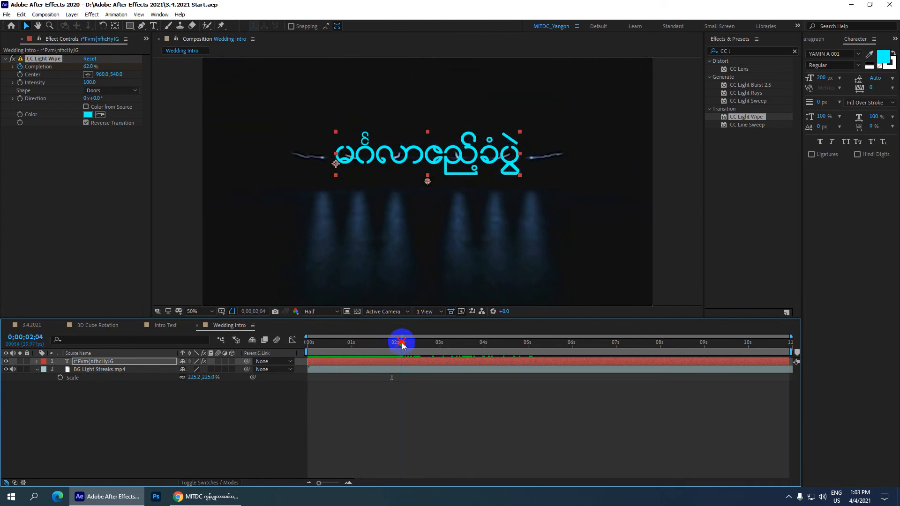
drag(401, 342, 304, 351)
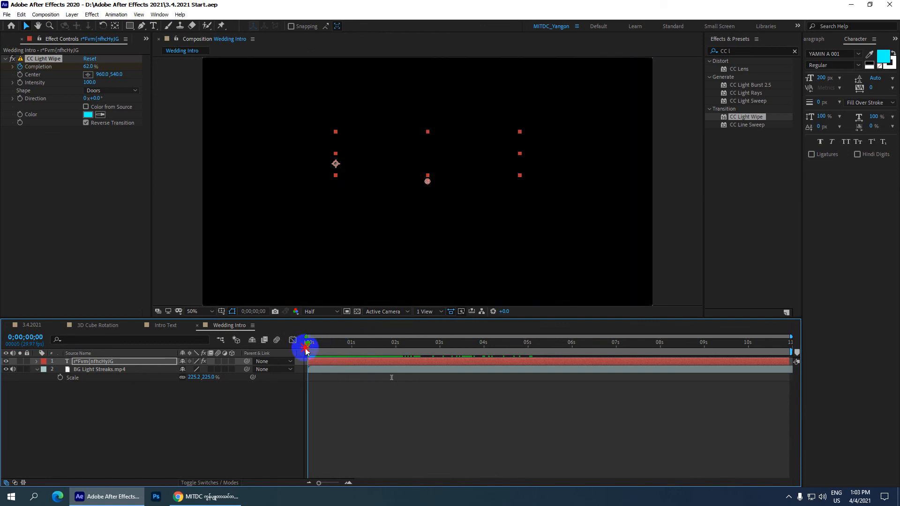
mouse_move(309, 351)
mouse_down()
mouse_move(731, 373)
mouse_move(802, 360)
mouse_move(467, 373)
mouse_move(339, 367)
mouse_move(423, 358)
mouse_up()
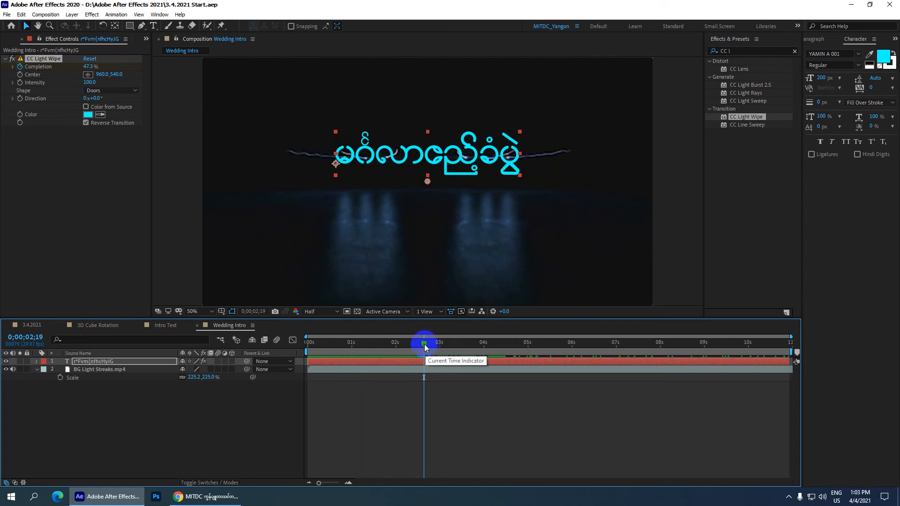
drag(424, 344, 802, 326)
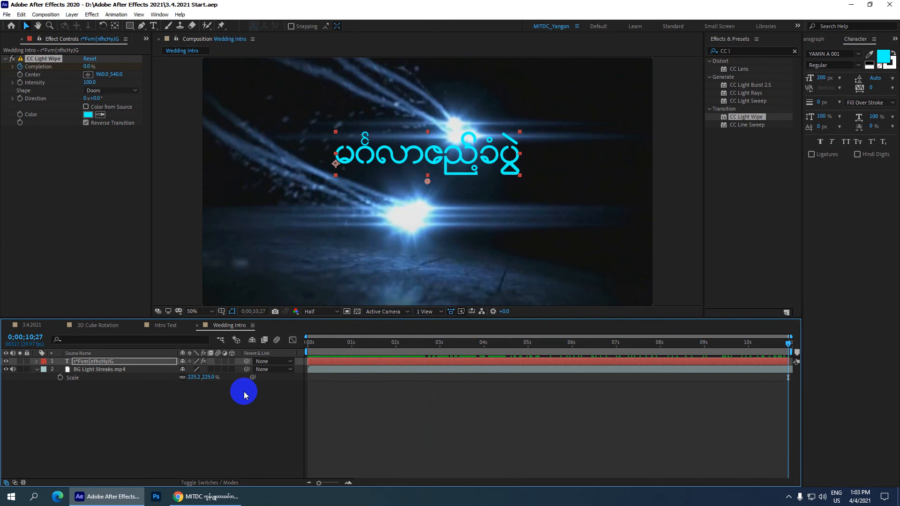
Switch to Chrome to view the YouTube channel's uploaded videos and return to After Effects.
click(206, 497)
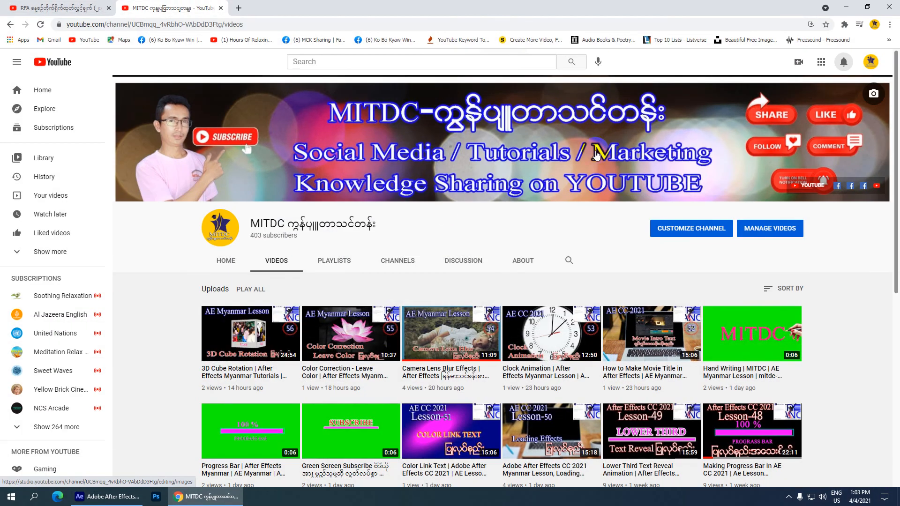
click(846, 7)
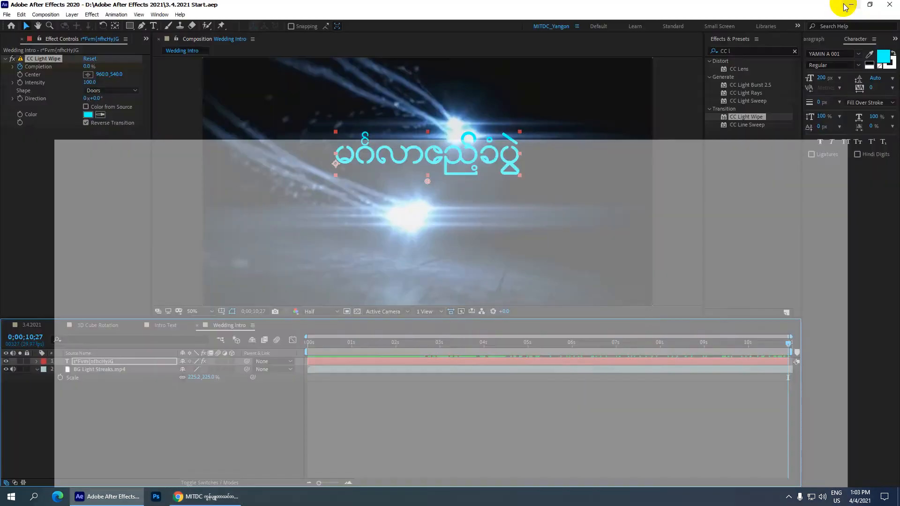